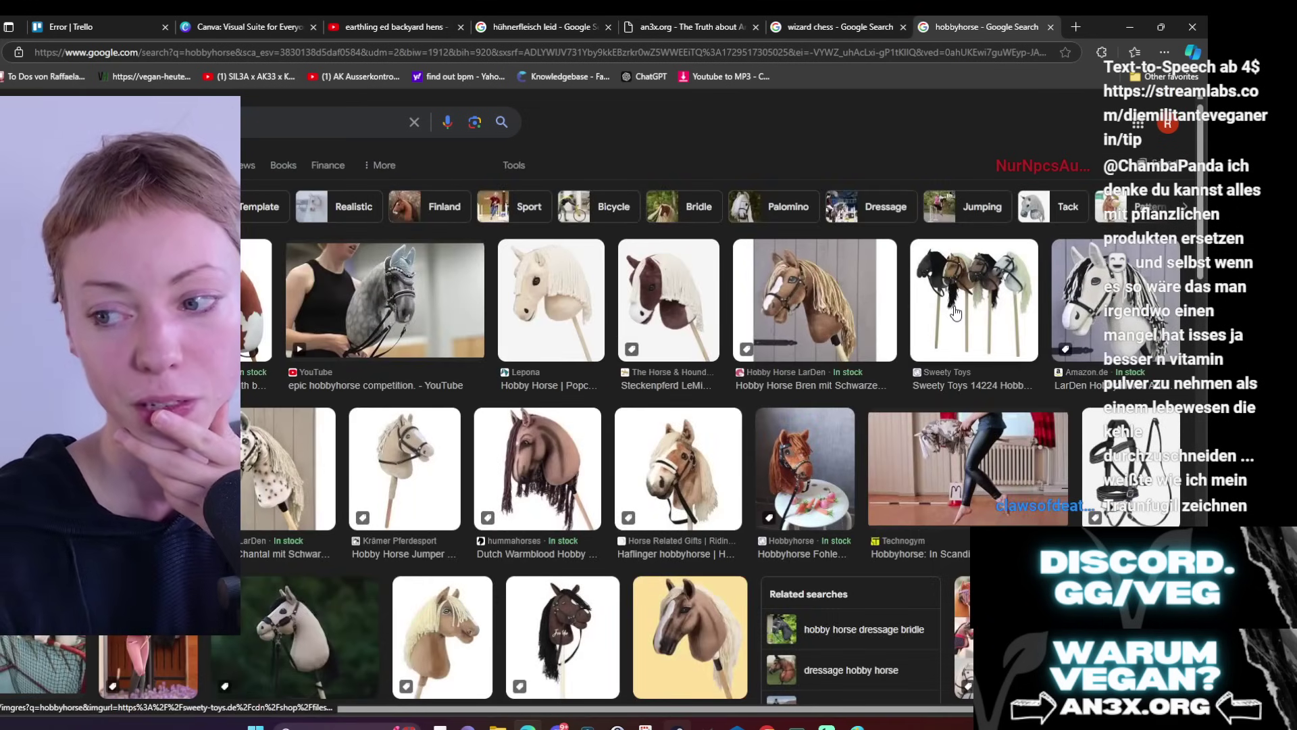
Step: Preview several hobbyhorse image results, including the Sweety Toys and LarDen hobby horses, and look through further results
click(953, 308)
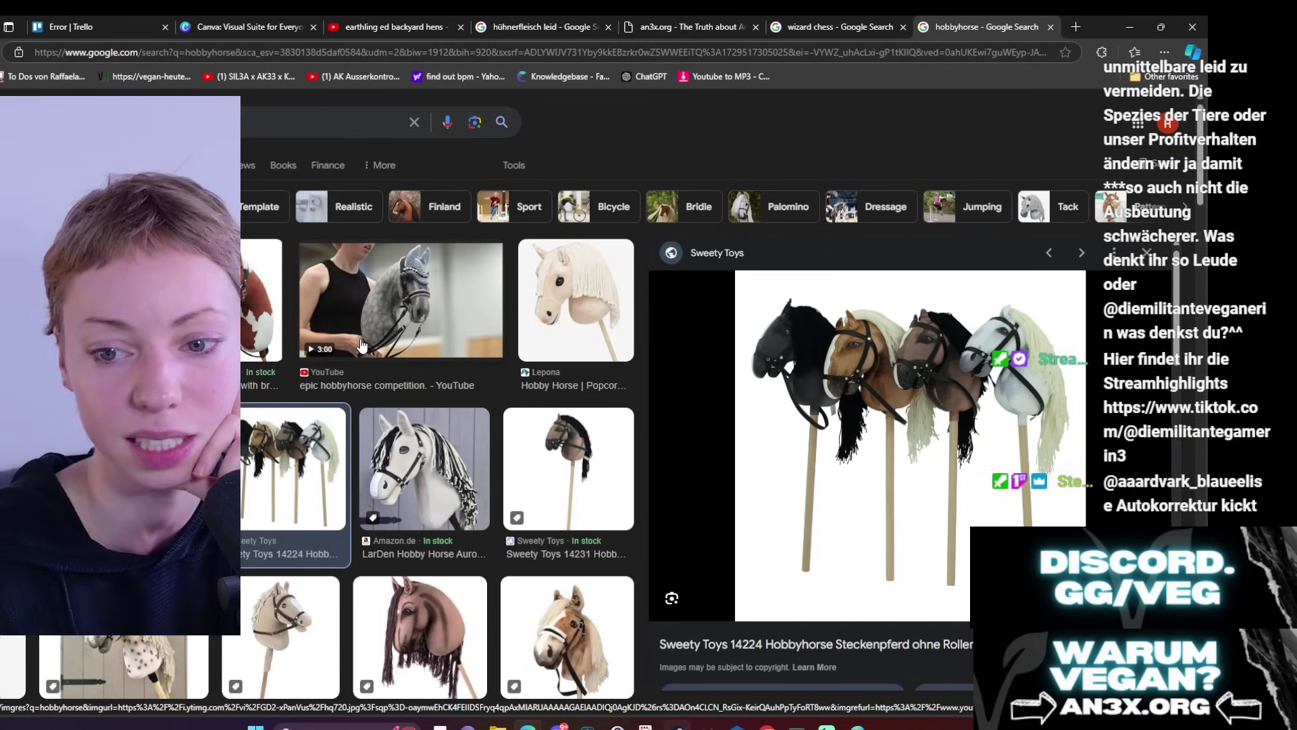
click(322, 341)
scroll(566, 414, down, 2)
click(566, 414)
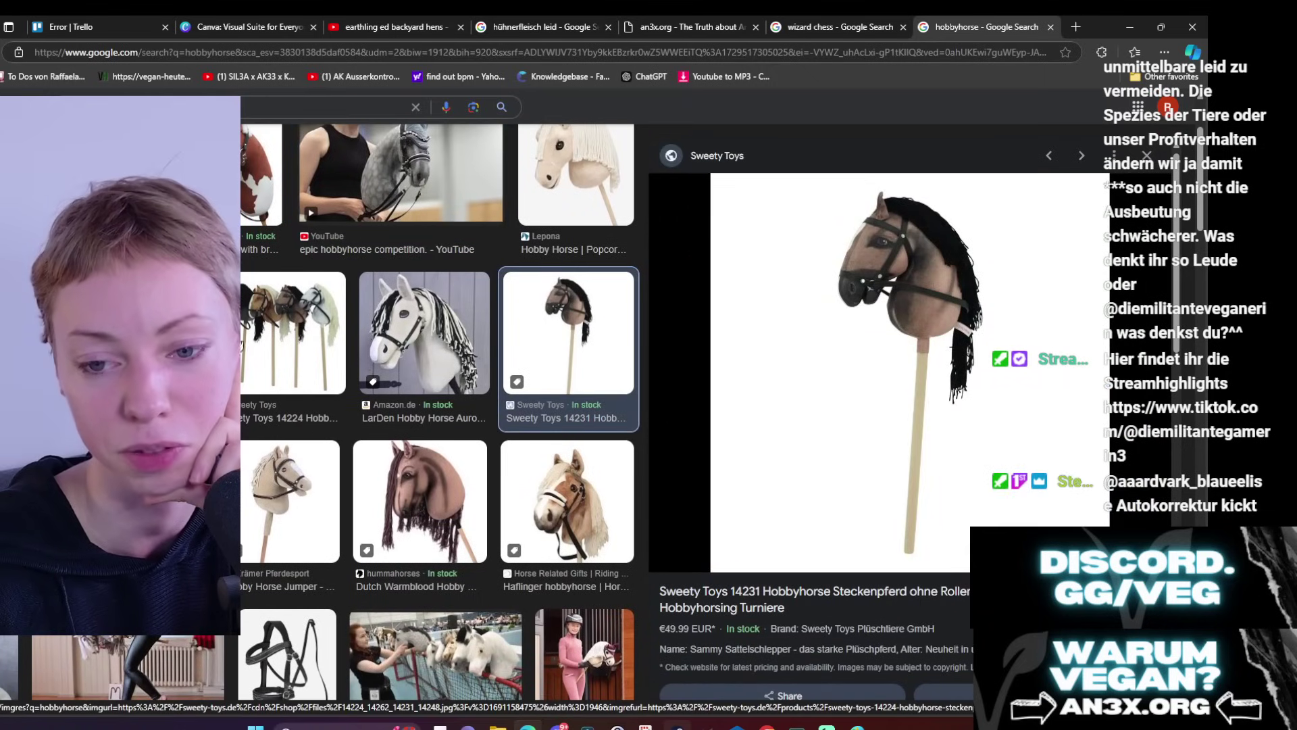
click(262, 348)
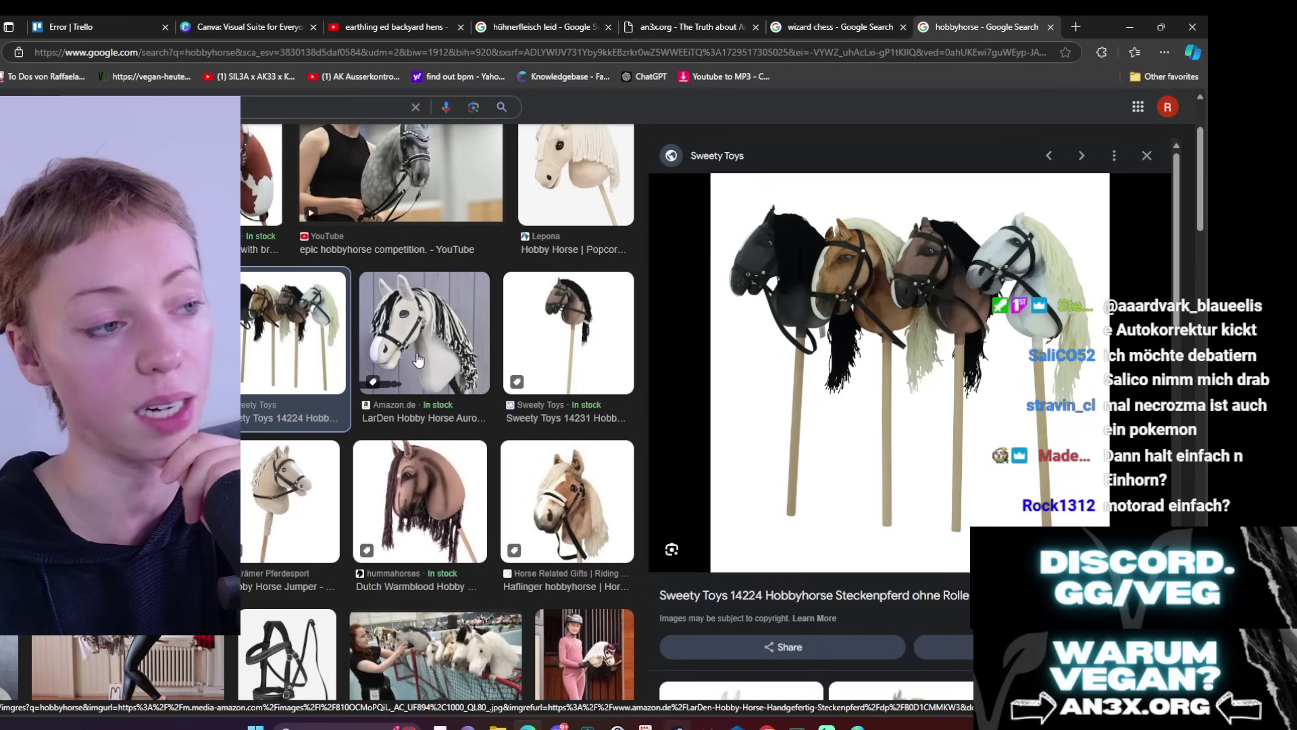
click(481, 344)
scroll(512, 417, up, 1)
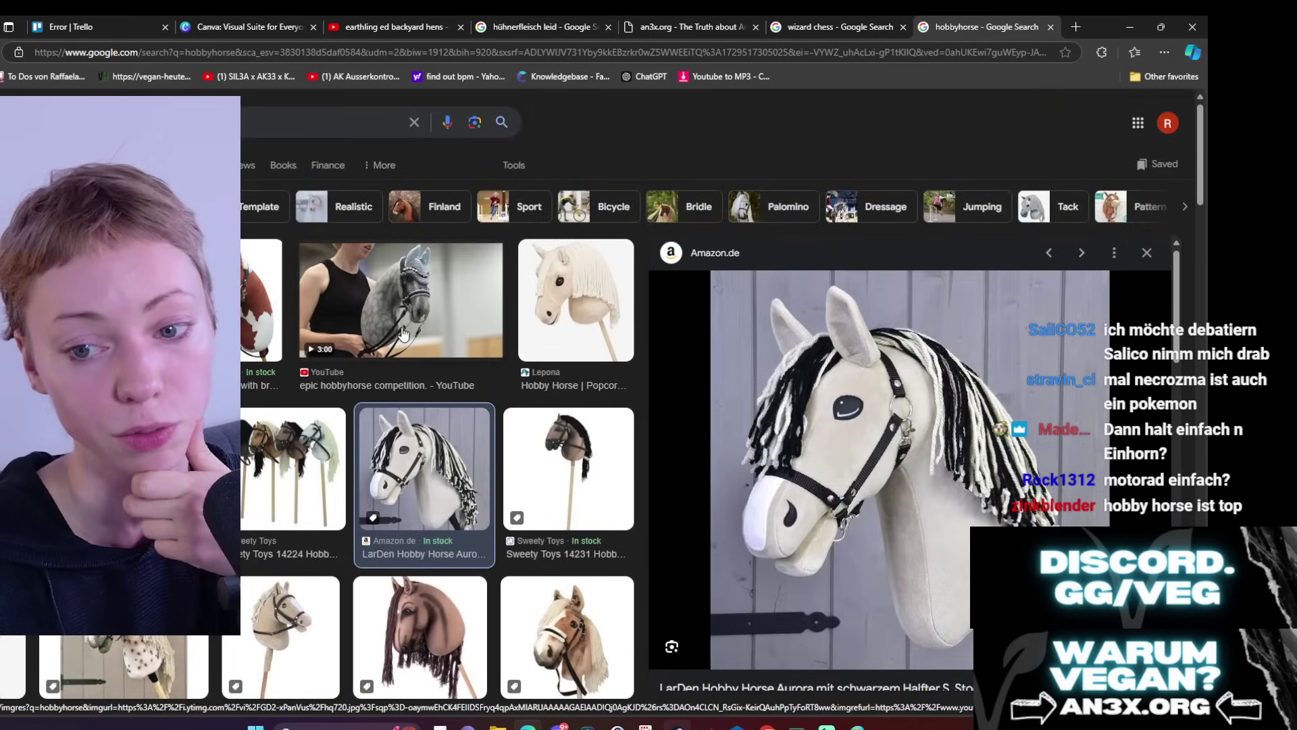
scroll(450, 503, down, 4)
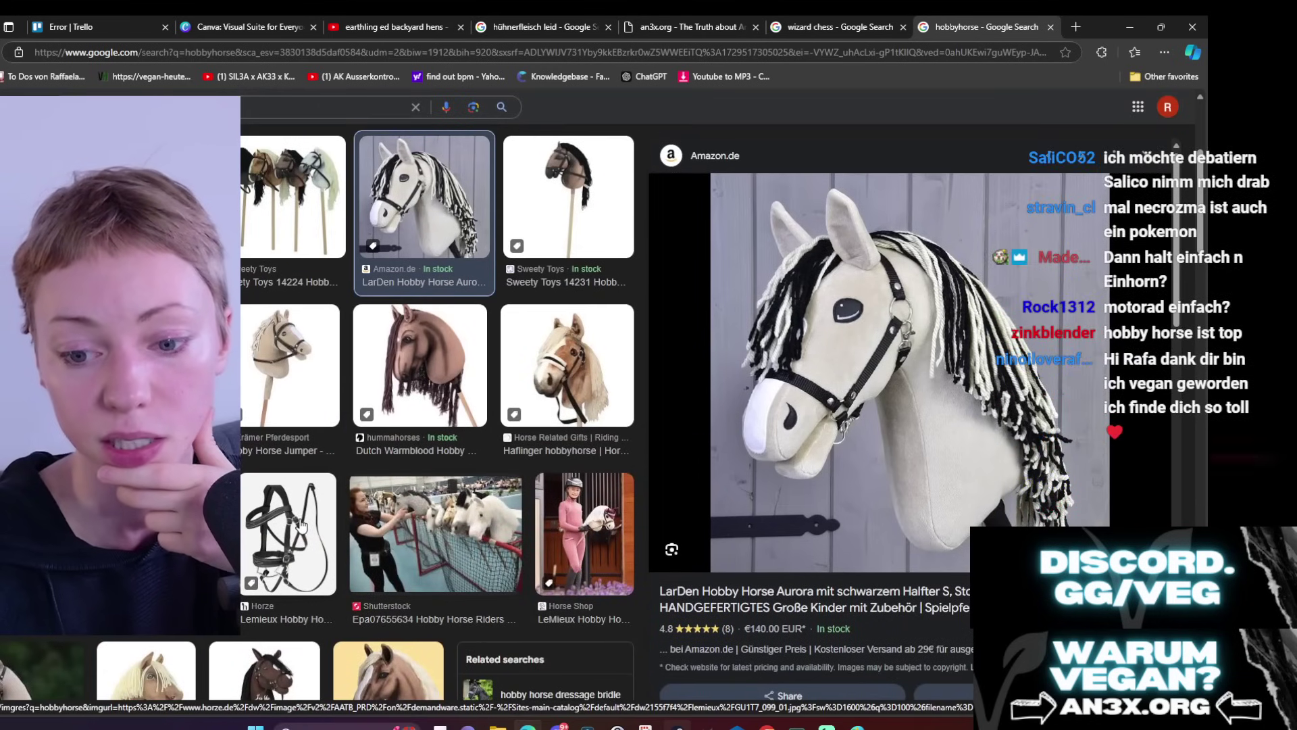
scroll(344, 520, down, 1)
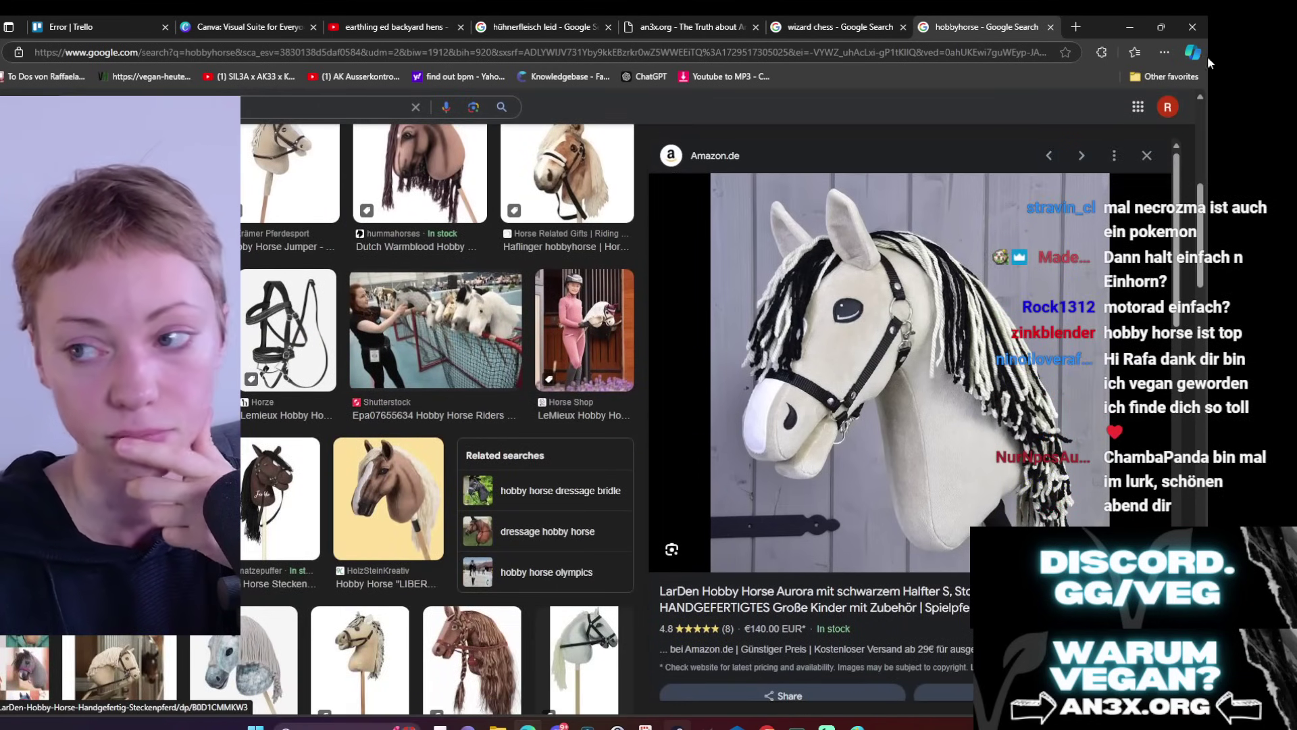
Step: Switch to Paint and draw a black oval muzzle with two tall arched eyes above it, each with an inner pupil line
click(1130, 26)
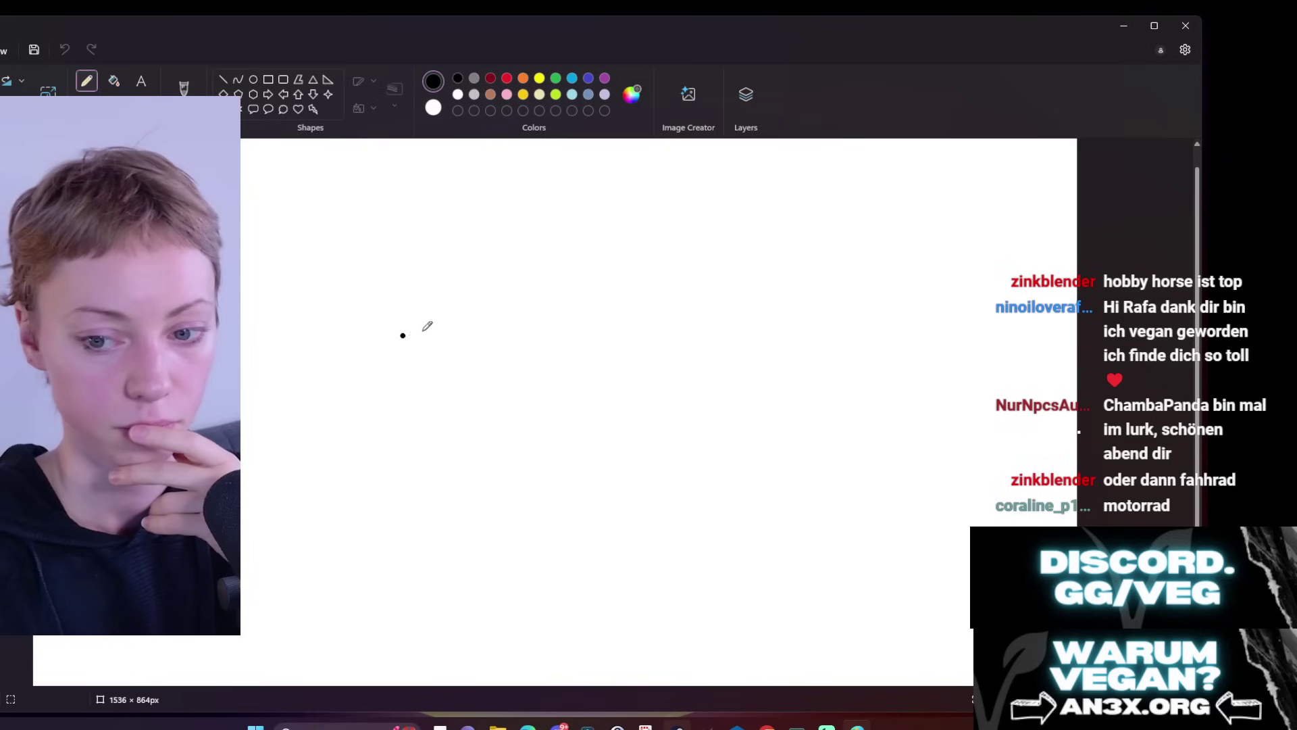
mouse_move(410, 308)
mouse_down()
mouse_move(395, 312)
mouse_move(383, 355)
mouse_move(476, 382)
mouse_move(549, 344)
mouse_move(548, 330)
mouse_up()
mouse_move(408, 309)
mouse_down()
mouse_move(419, 264)
mouse_move(445, 272)
mouse_move(452, 299)
mouse_move(496, 303)
mouse_move(509, 258)
mouse_move(541, 282)
mouse_move(547, 331)
mouse_move(497, 306)
mouse_move(407, 308)
mouse_up()
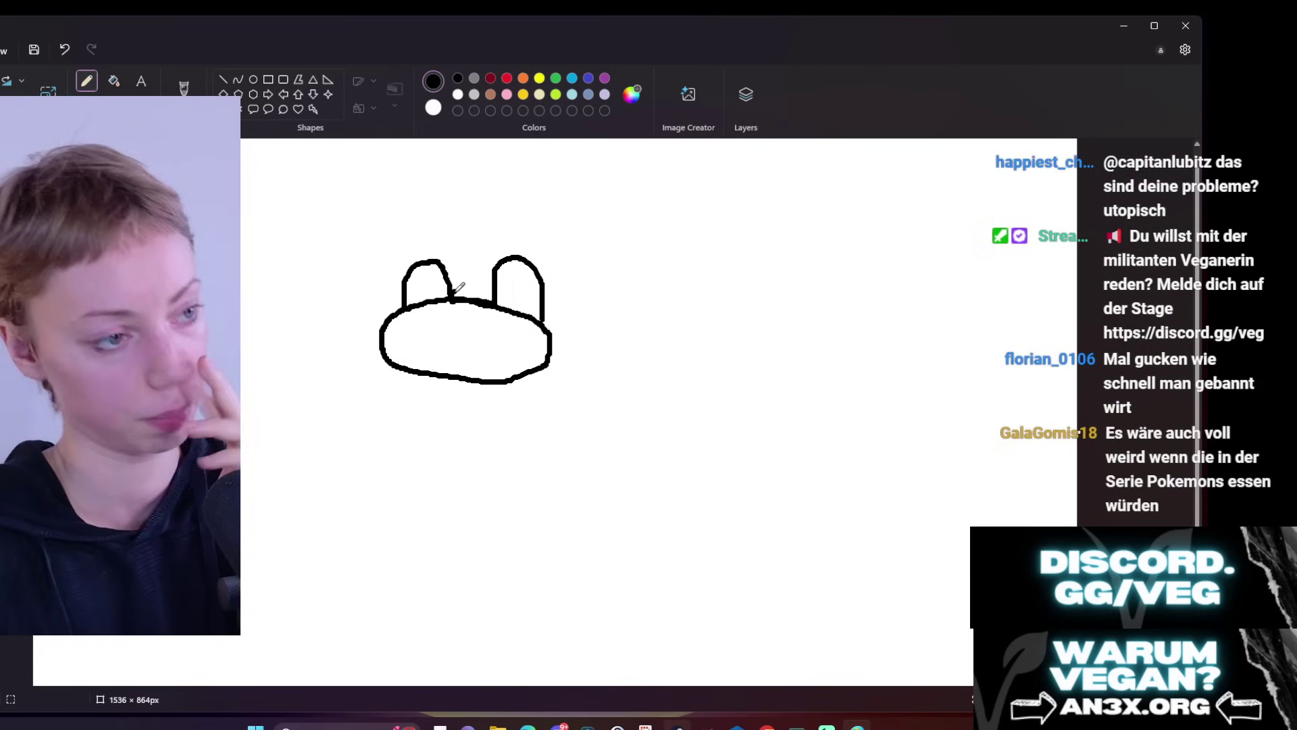
drag(432, 299, 438, 273)
drag(533, 311, 517, 257)
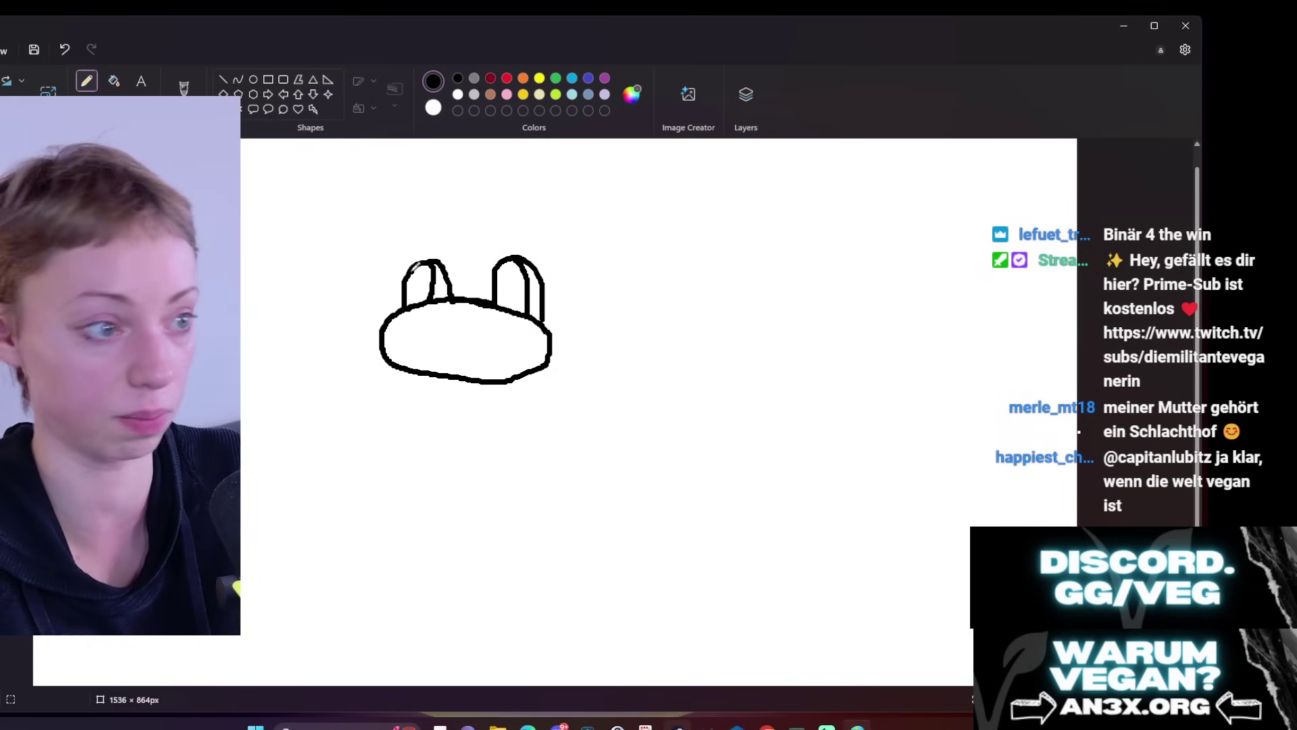
Step: Extend the canvas downward to 1536 × 1236 px, removing the stray dot from the face
scroll(459, 270, down, 1)
click(457, 293)
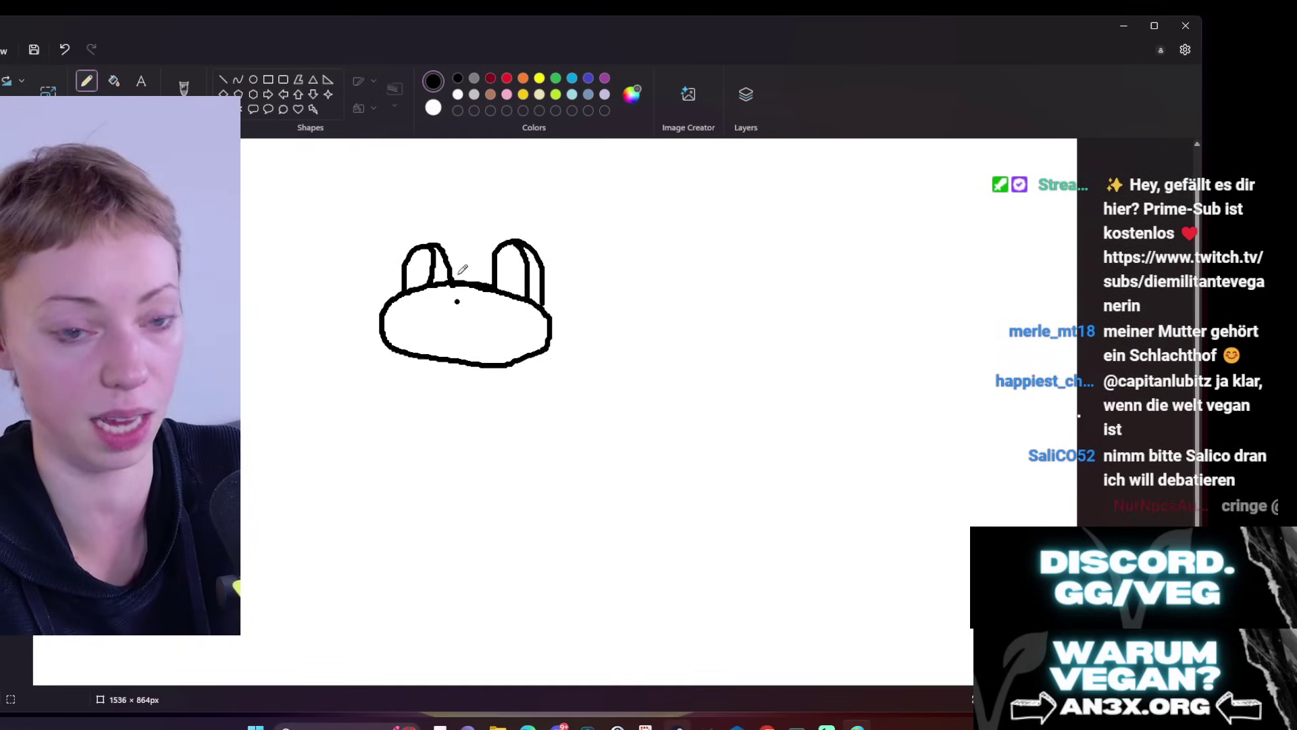
scroll(869, 457, up, 2)
key(ctrl+z)
scroll(558, 589, down, 3)
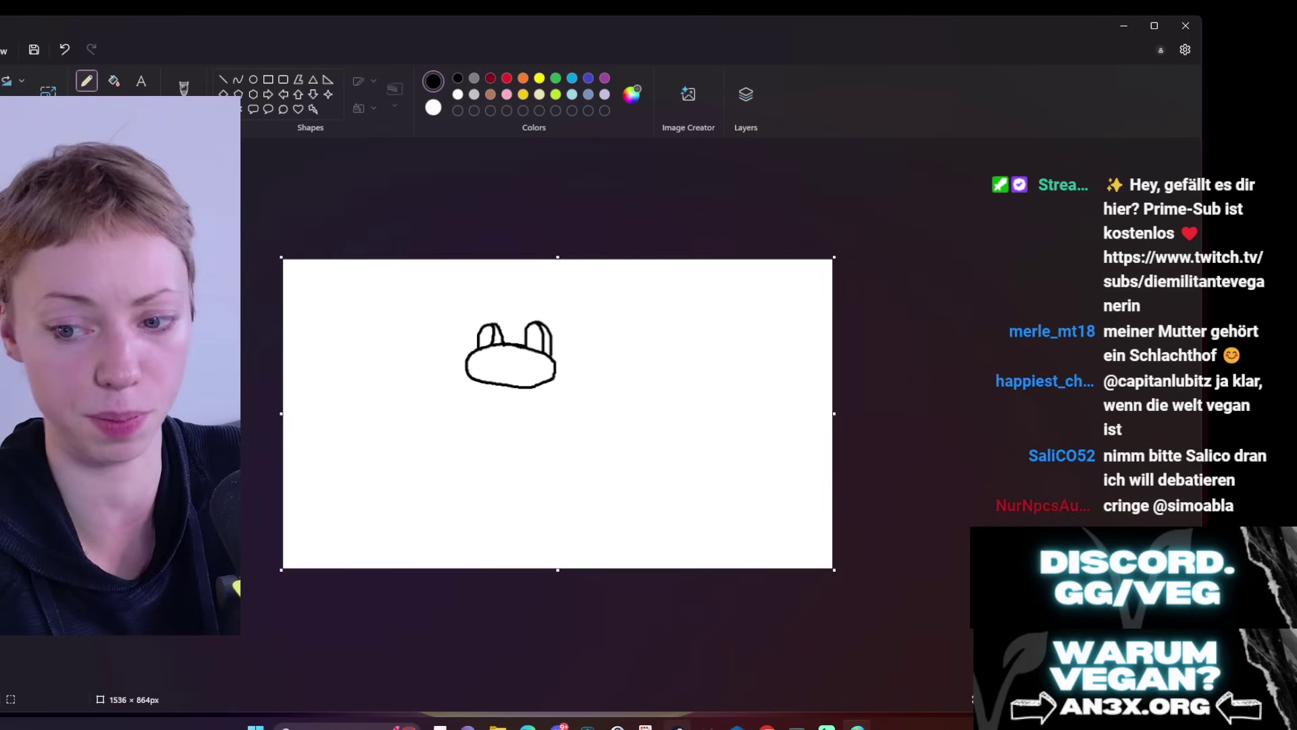
drag(555, 562, 549, 693)
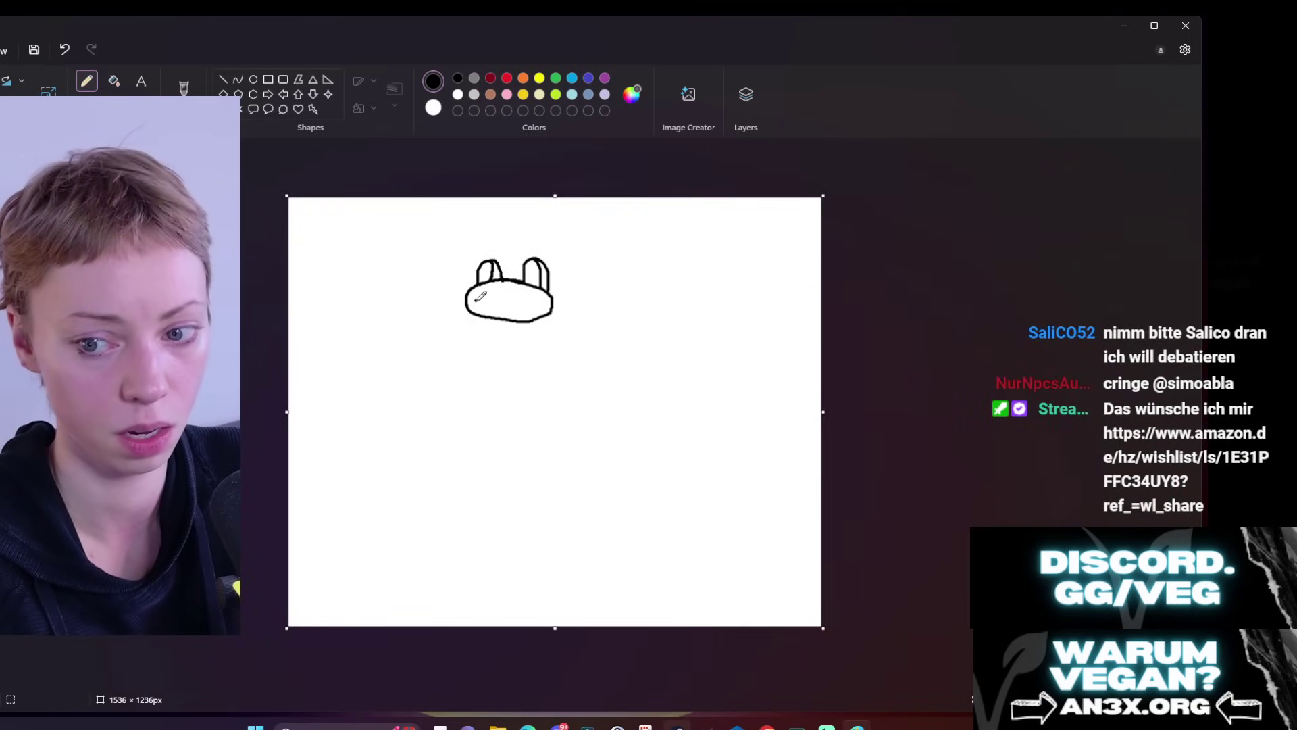
Step: Draw a smile in the muzzle and outline the creature's head, back, flame-tipped tail and clawed hind leg
drag(481, 295, 517, 306)
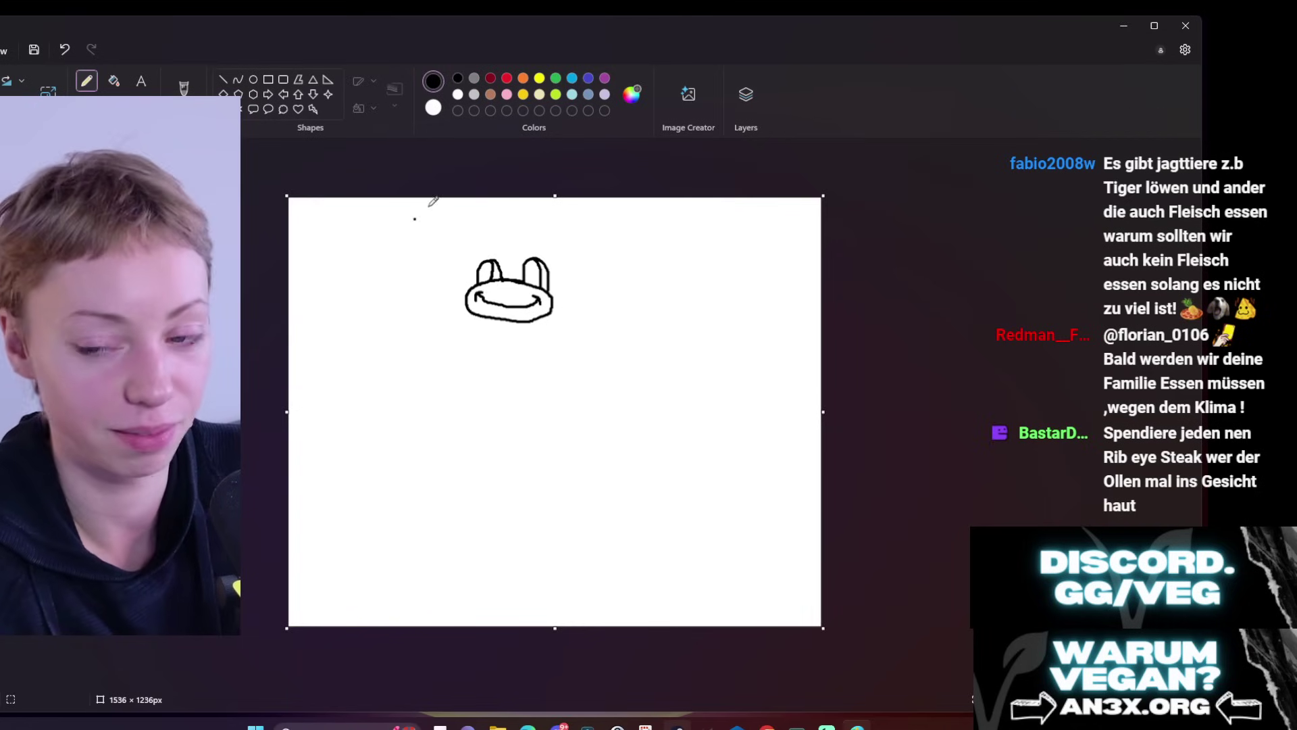
click(482, 253)
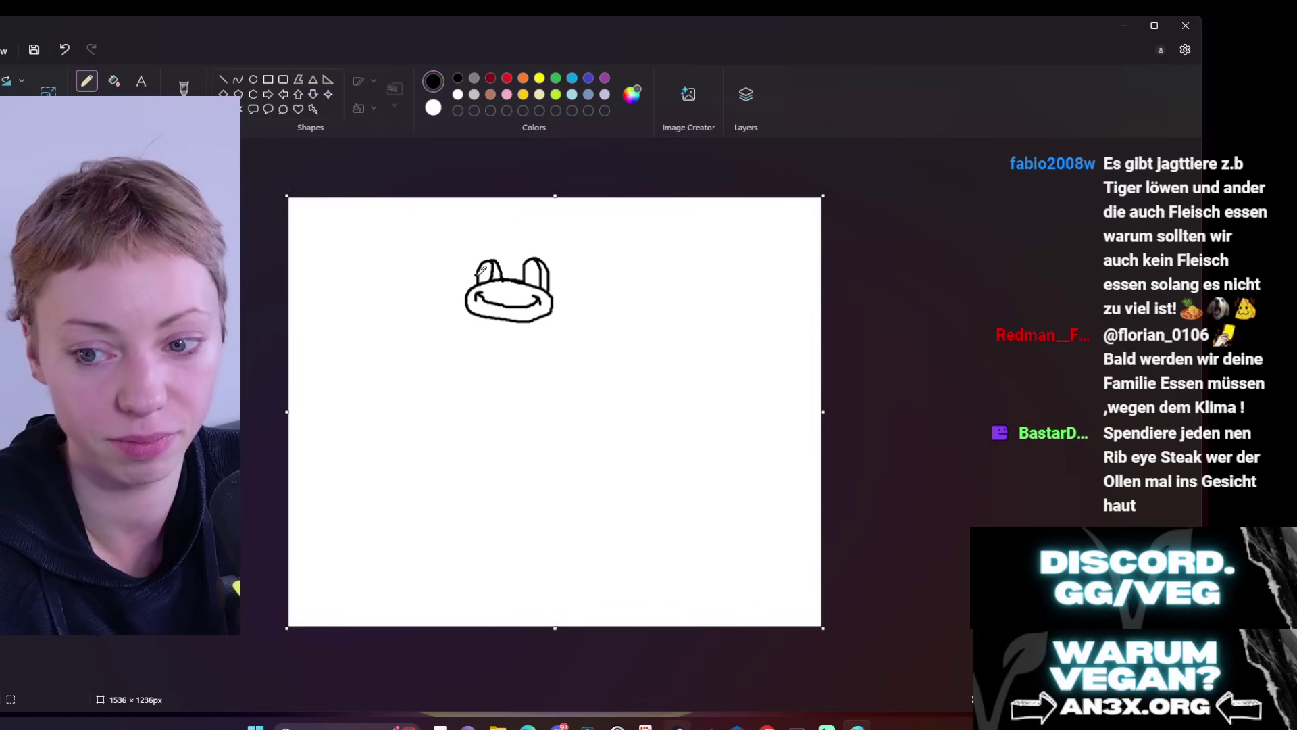
mouse_move(476, 271)
mouse_down()
mouse_move(518, 235)
mouse_move(555, 247)
mouse_move(567, 304)
mouse_move(559, 433)
mouse_move(582, 503)
mouse_move(642, 467)
mouse_move(628, 420)
mouse_move(645, 326)
mouse_move(664, 392)
mouse_move(654, 404)
mouse_up()
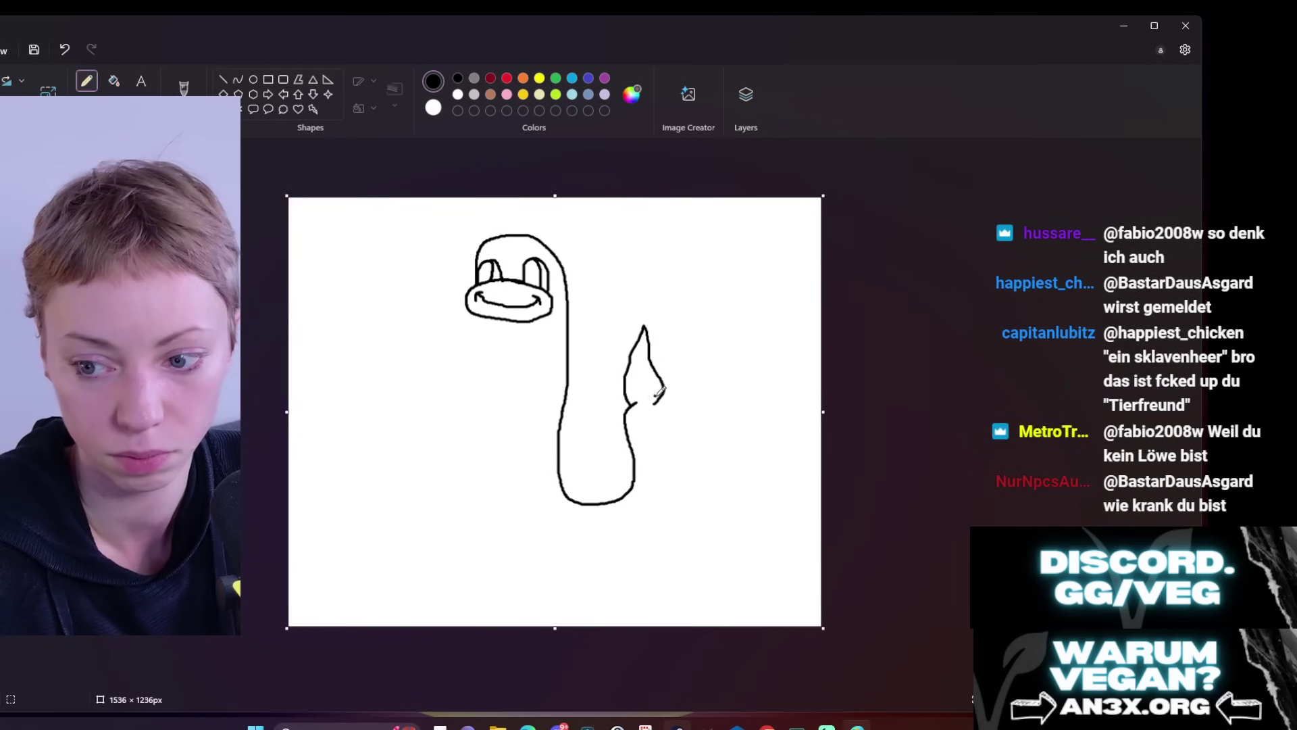
mouse_move(650, 398)
mouse_down()
mouse_move(663, 465)
mouse_move(652, 517)
mouse_move(571, 539)
mouse_up()
mouse_move(533, 471)
mouse_down()
mouse_move(513, 507)
mouse_move(530, 561)
mouse_move(531, 537)
mouse_move(518, 578)
mouse_move(555, 579)
mouse_move(567, 536)
mouse_up()
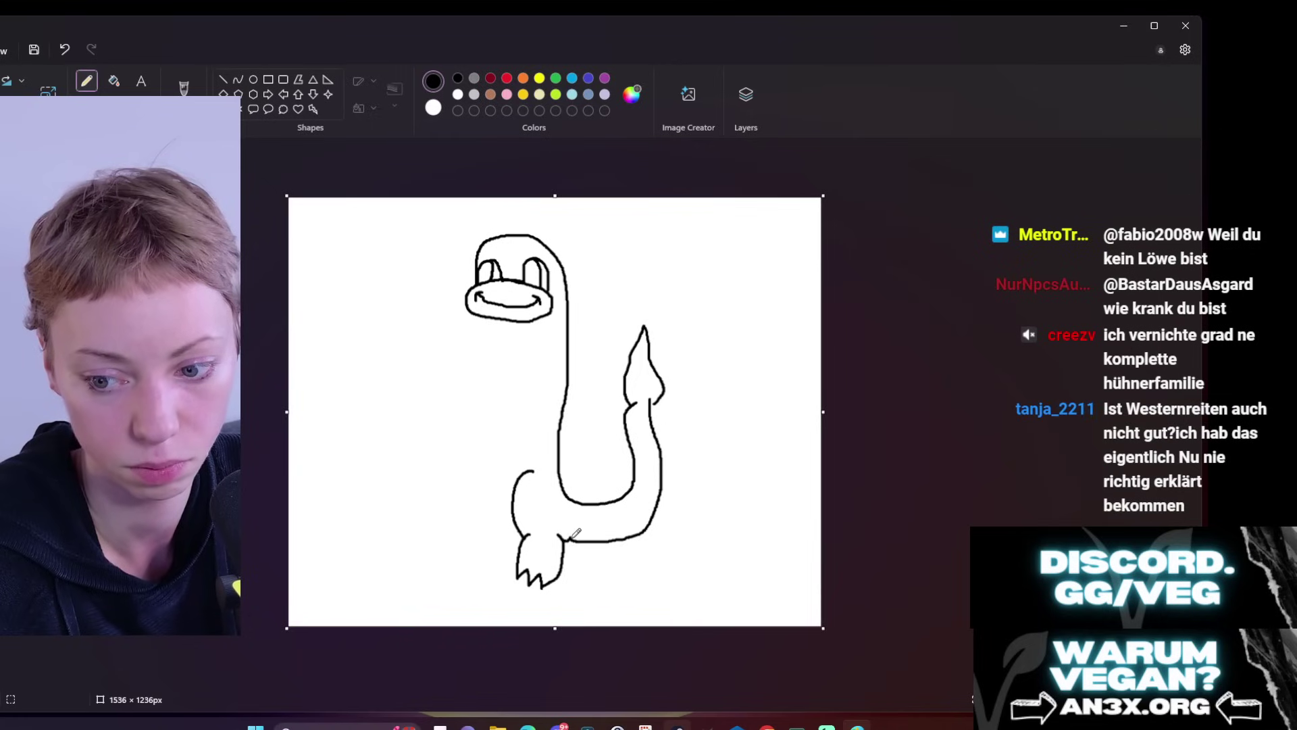
mouse_move(554, 371)
mouse_down()
mouse_move(557, 405)
mouse_move(521, 434)
mouse_up()
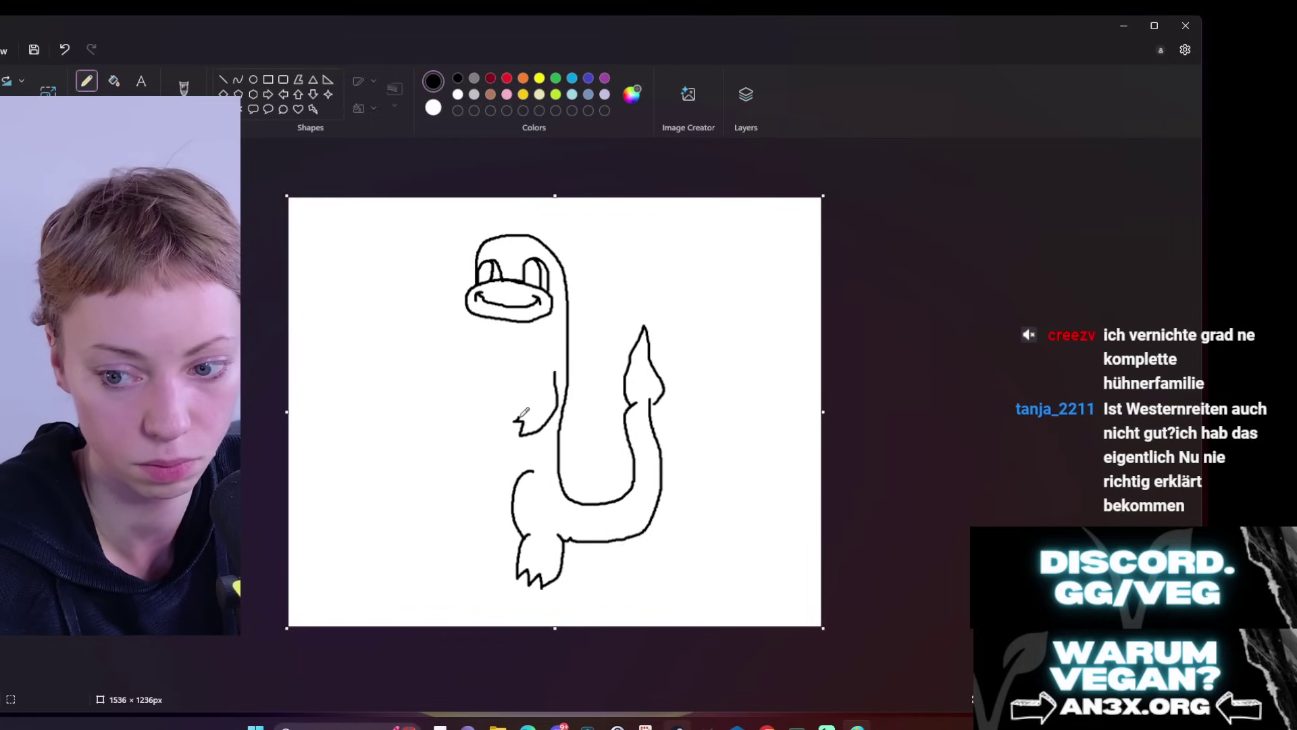
drag(532, 374, 515, 408)
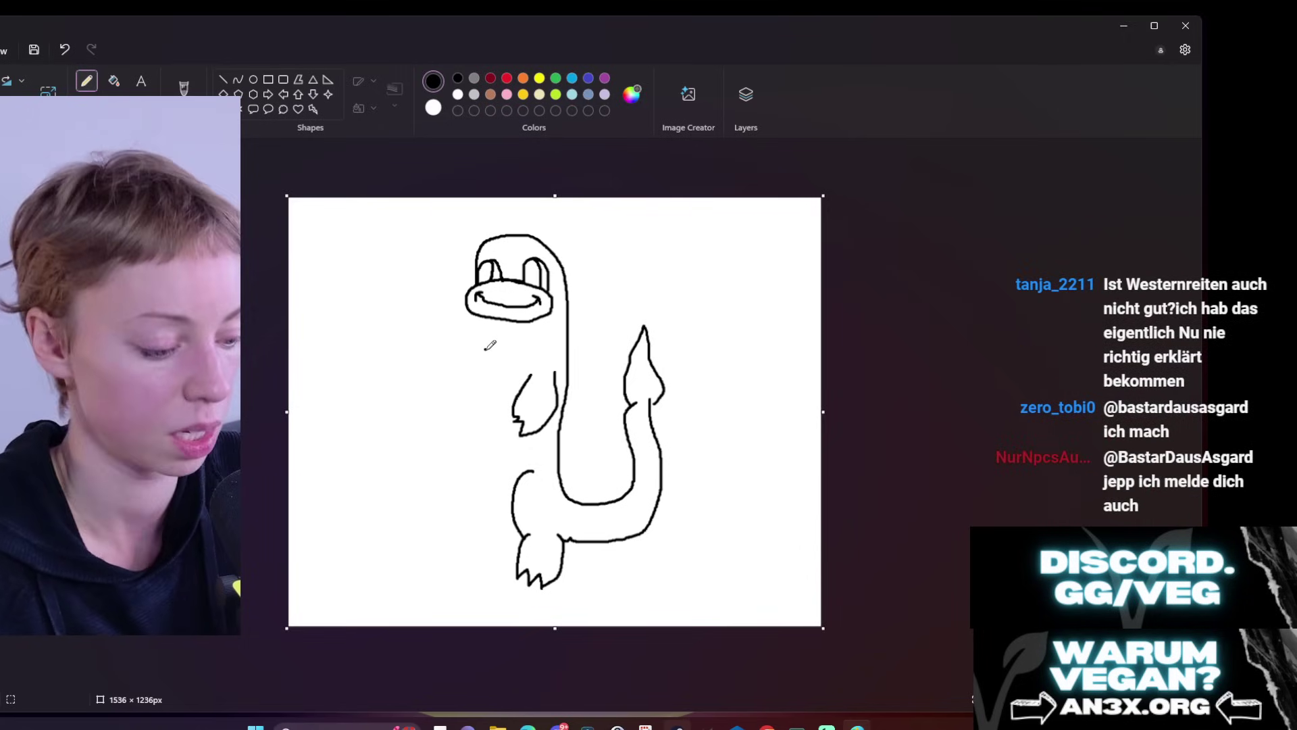
key(ctrl+z)
key(ctrl+z)
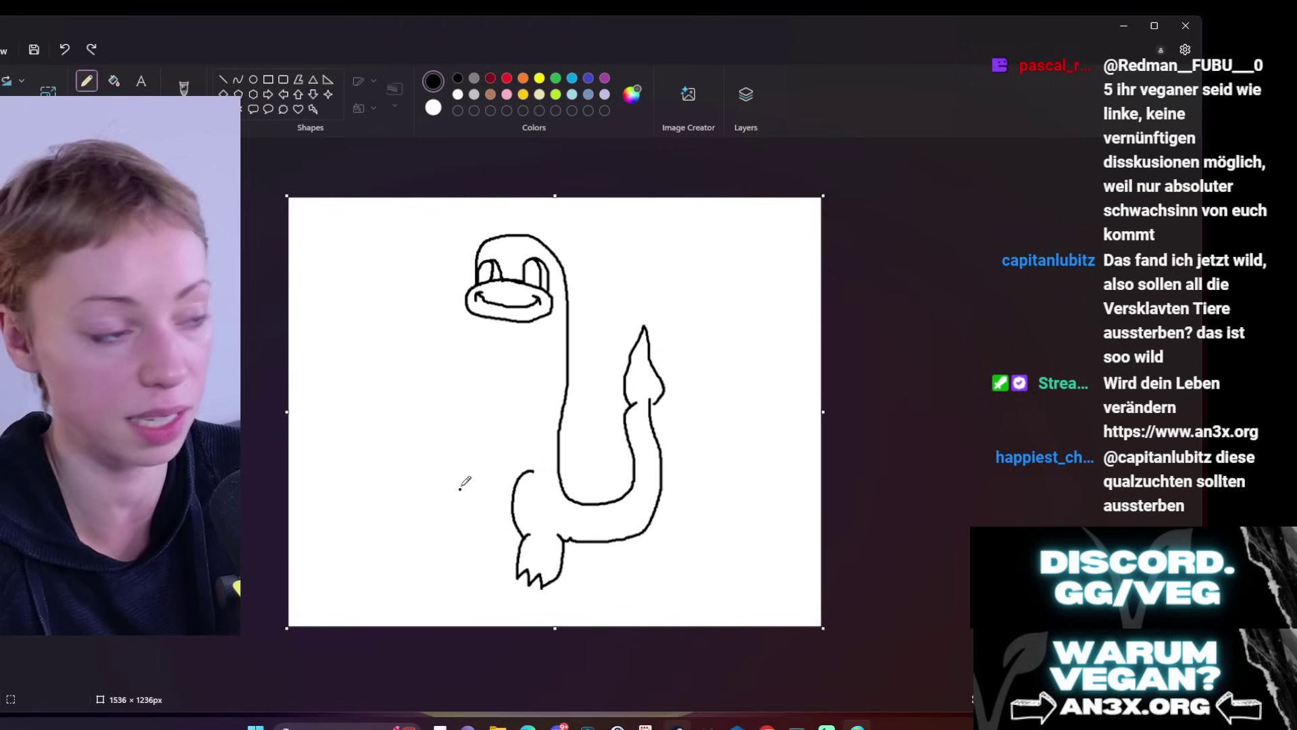
Step: Complete the creature's body outline with a second clawed leg, the front of the torso and neck, and two small arms
mouse_move(469, 469)
mouse_down()
mouse_move(442, 498)
mouse_move(449, 534)
mouse_move(405, 553)
mouse_move(427, 546)
mouse_move(428, 575)
mouse_move(458, 574)
mouse_move(482, 536)
mouse_move(531, 534)
mouse_up()
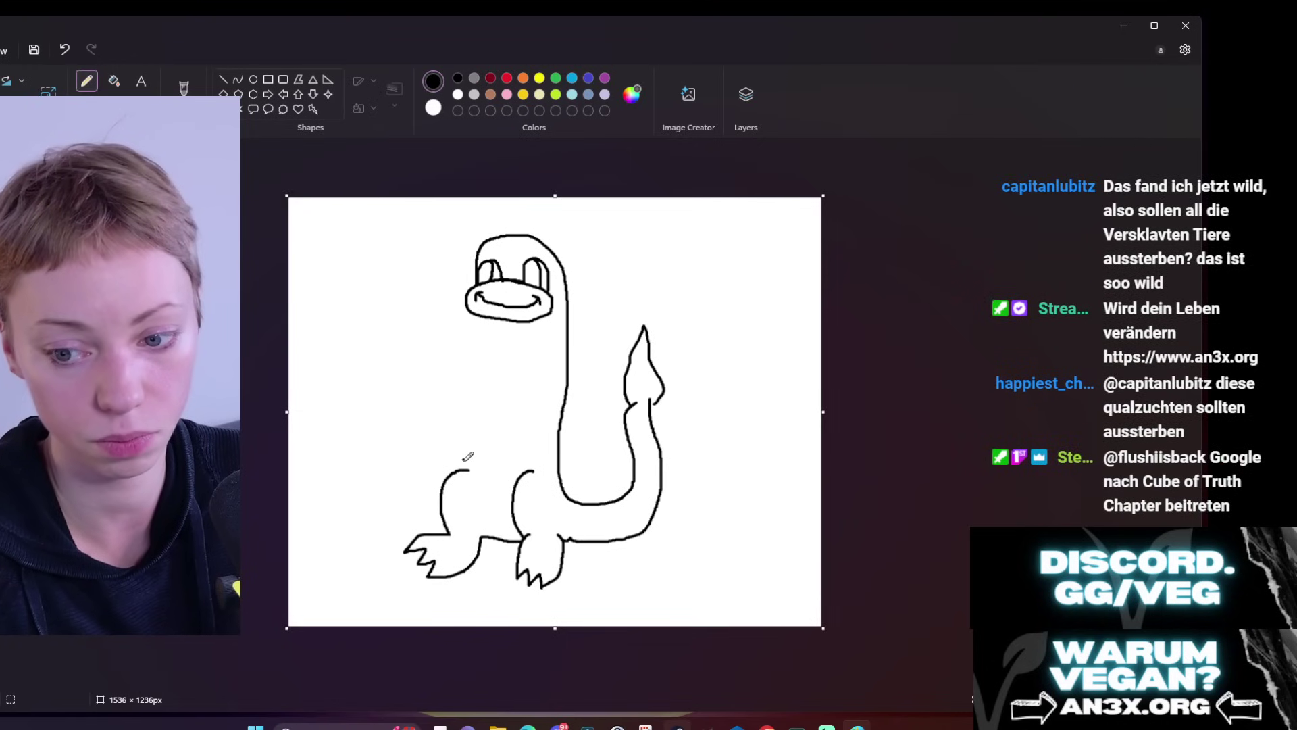
mouse_move(462, 468)
mouse_down()
mouse_move(484, 380)
mouse_move(505, 395)
mouse_move(492, 365)
mouse_move(543, 394)
mouse_move(553, 363)
mouse_up()
drag(495, 323, 484, 380)
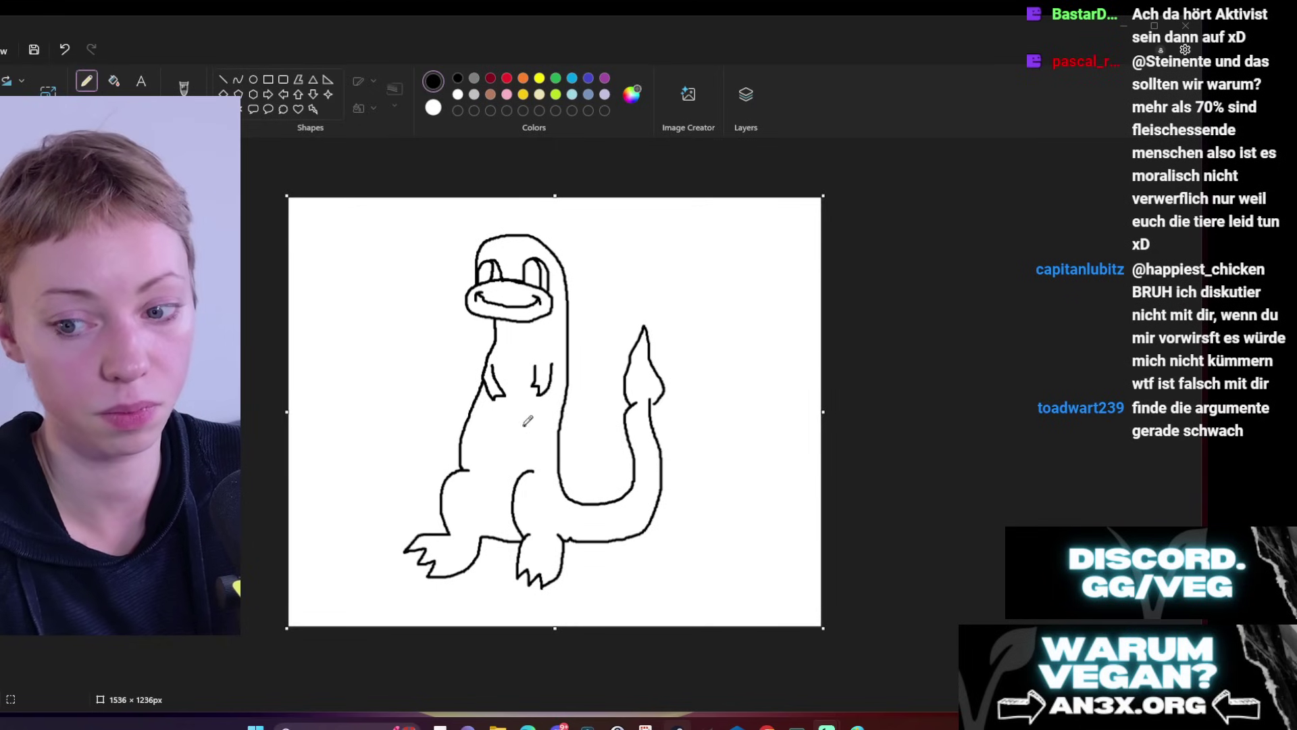
Step: Add detail lines for a belly patch, an inner flame at the tail tip and two pointed horns on the head
mouse_move(472, 467)
mouse_down()
mouse_move(524, 473)
mouse_move(543, 433)
mouse_move(545, 400)
mouse_move(504, 358)
mouse_up()
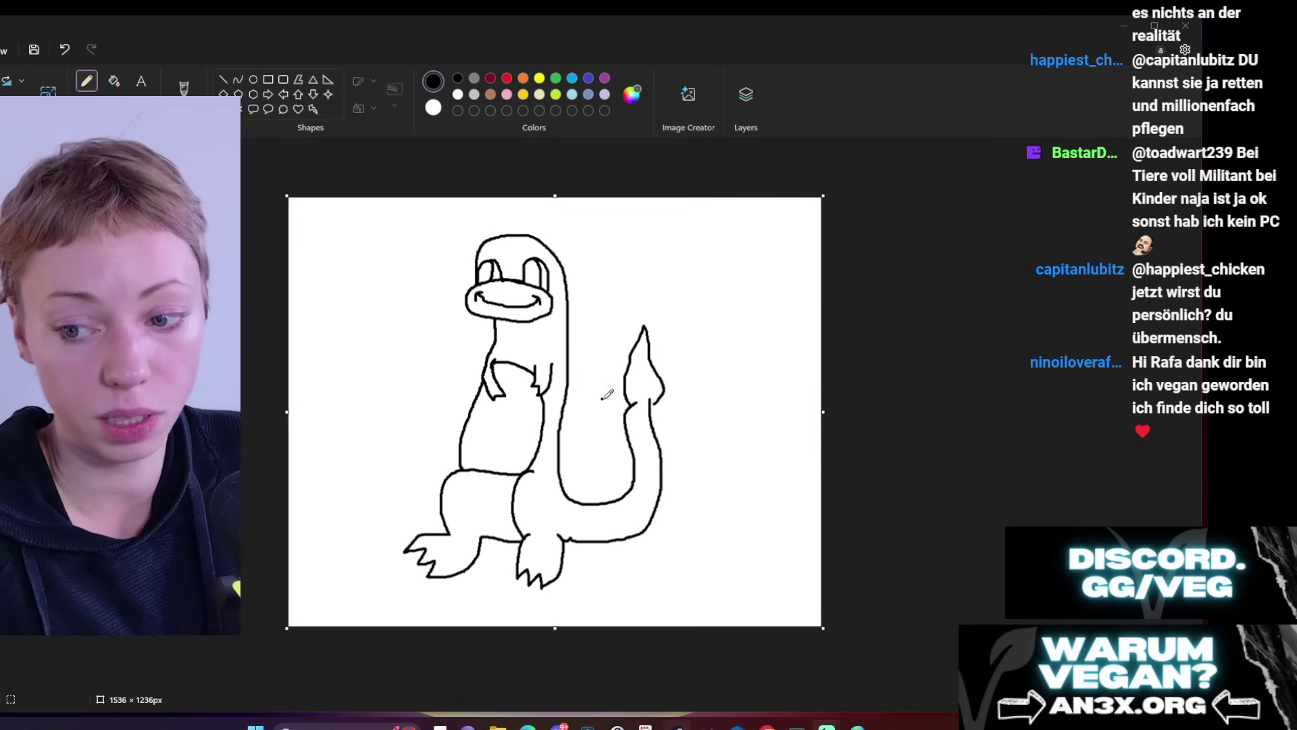
mouse_move(637, 394)
mouse_down()
mouse_move(639, 359)
mouse_move(650, 389)
mouse_move(640, 383)
mouse_up()
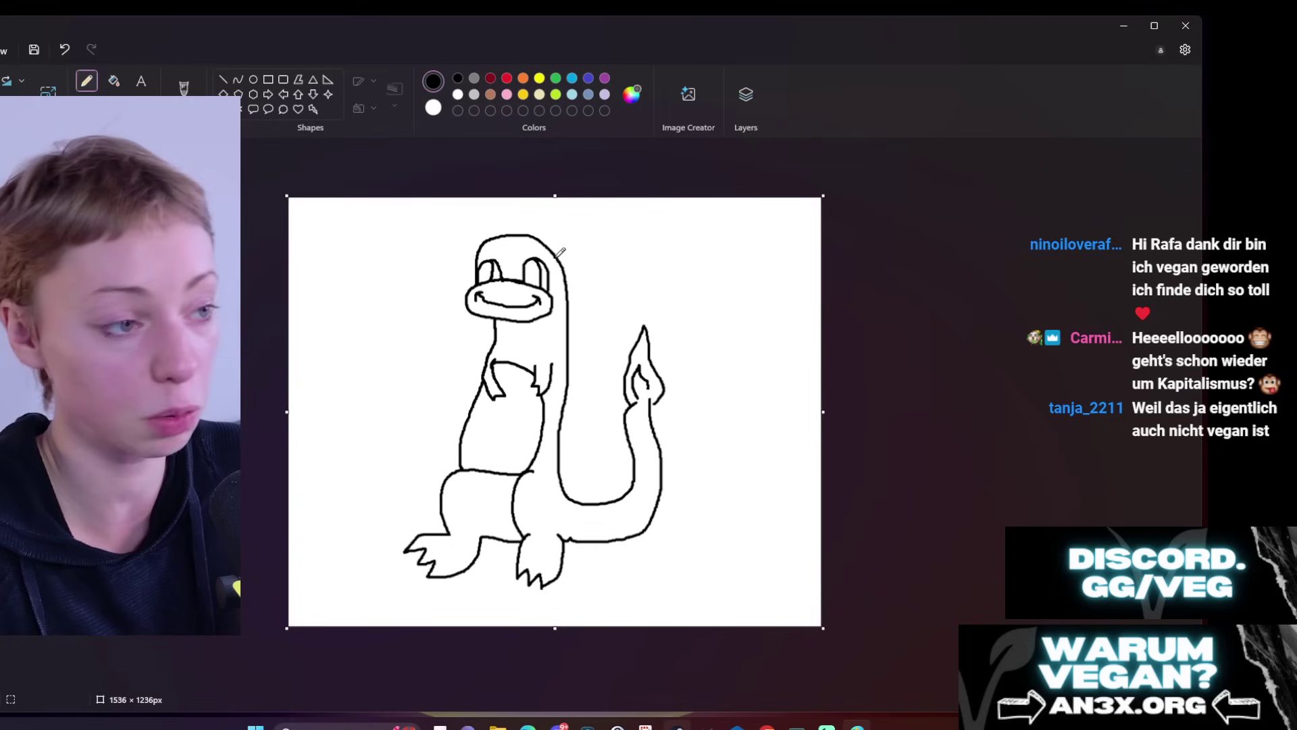
mouse_move(546, 240)
mouse_down()
mouse_move(555, 228)
mouse_move(565, 264)
mouse_up()
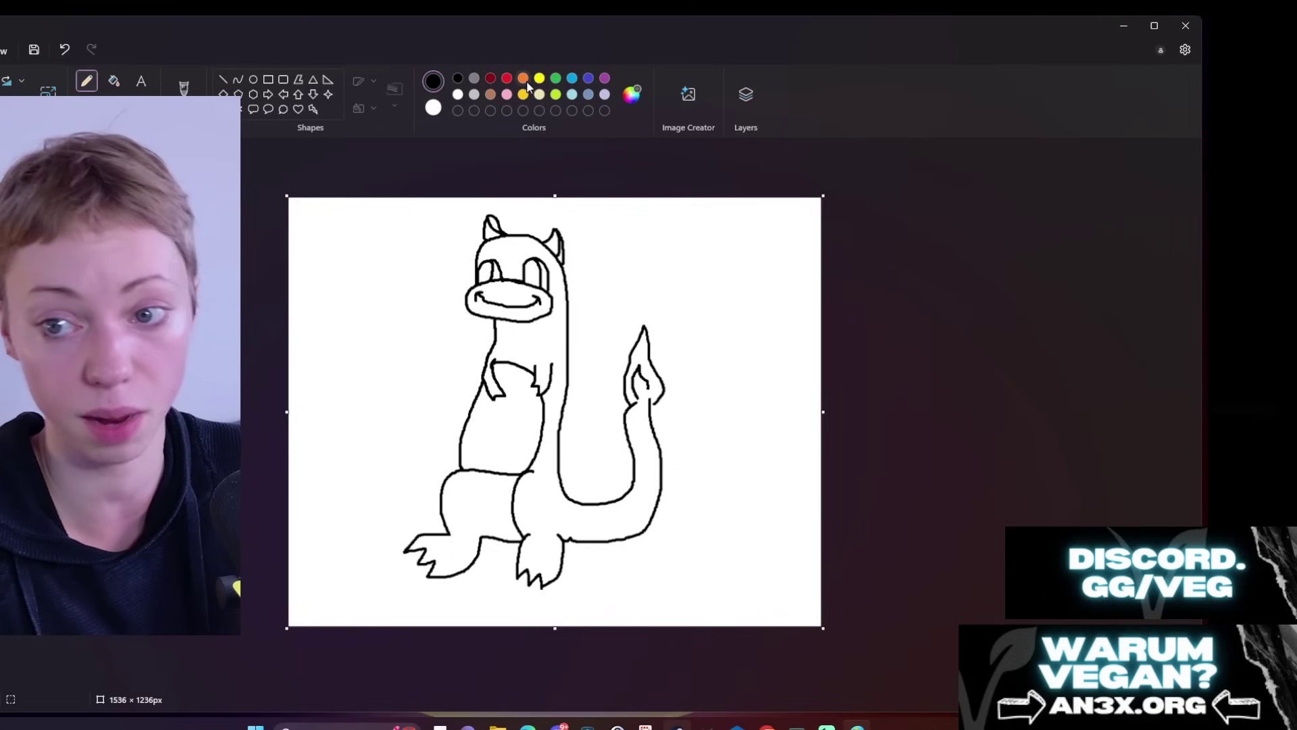
click(114, 81)
click(544, 338)
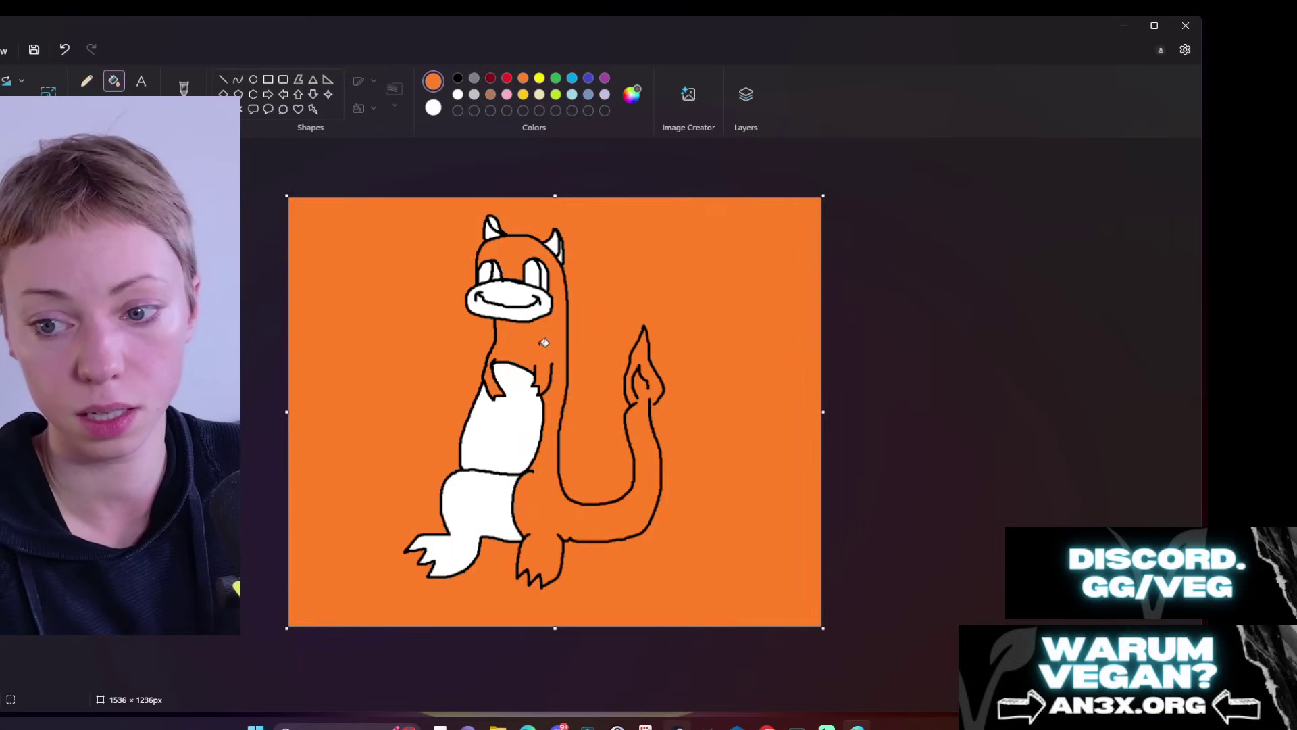
key(ctrl+z)
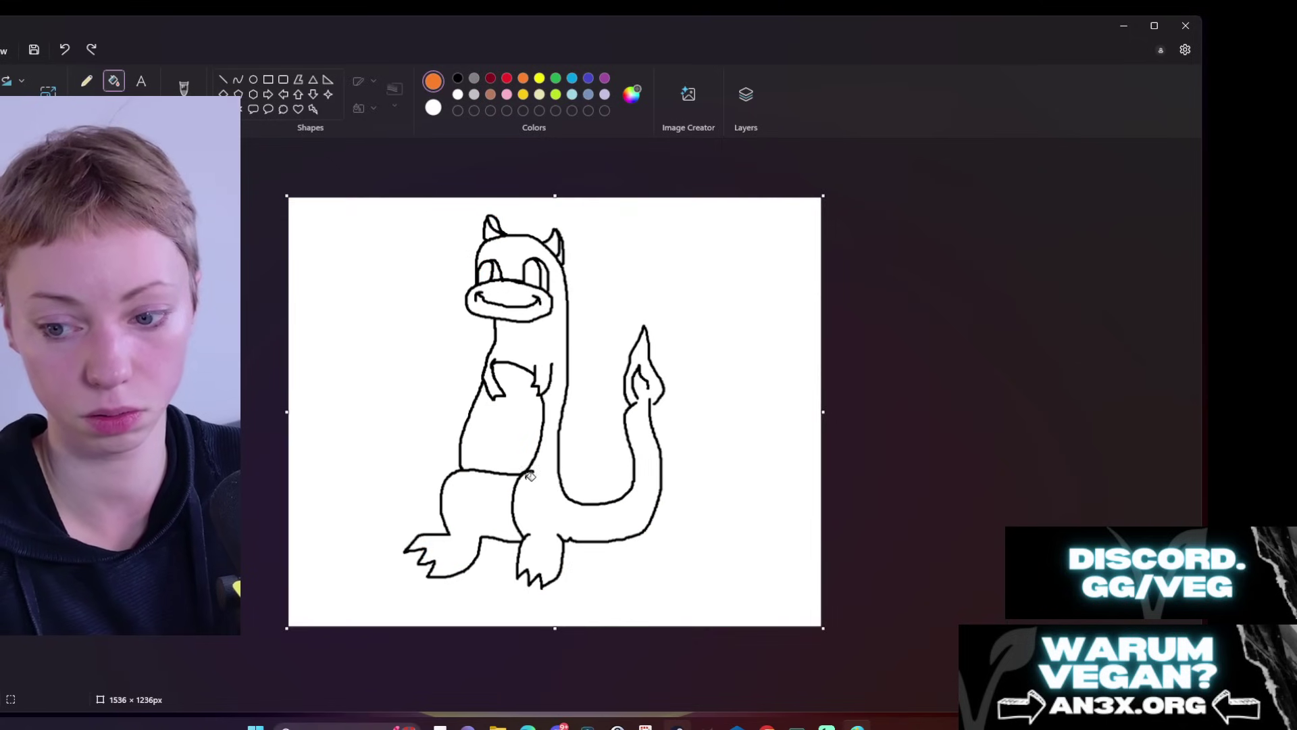
Step: Pencil in black a line inside the outer leg and a small nose, and thicken the tail flame's outline and tip
click(86, 81)
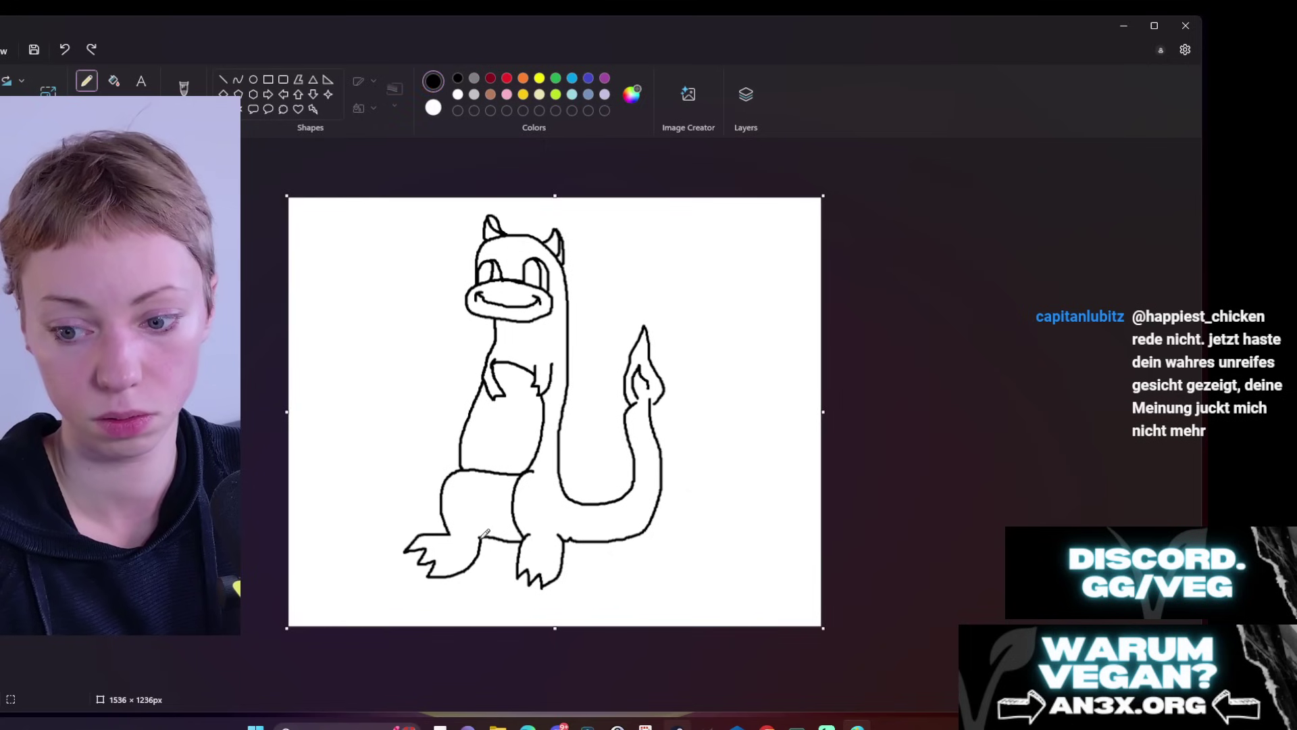
drag(481, 534, 481, 513)
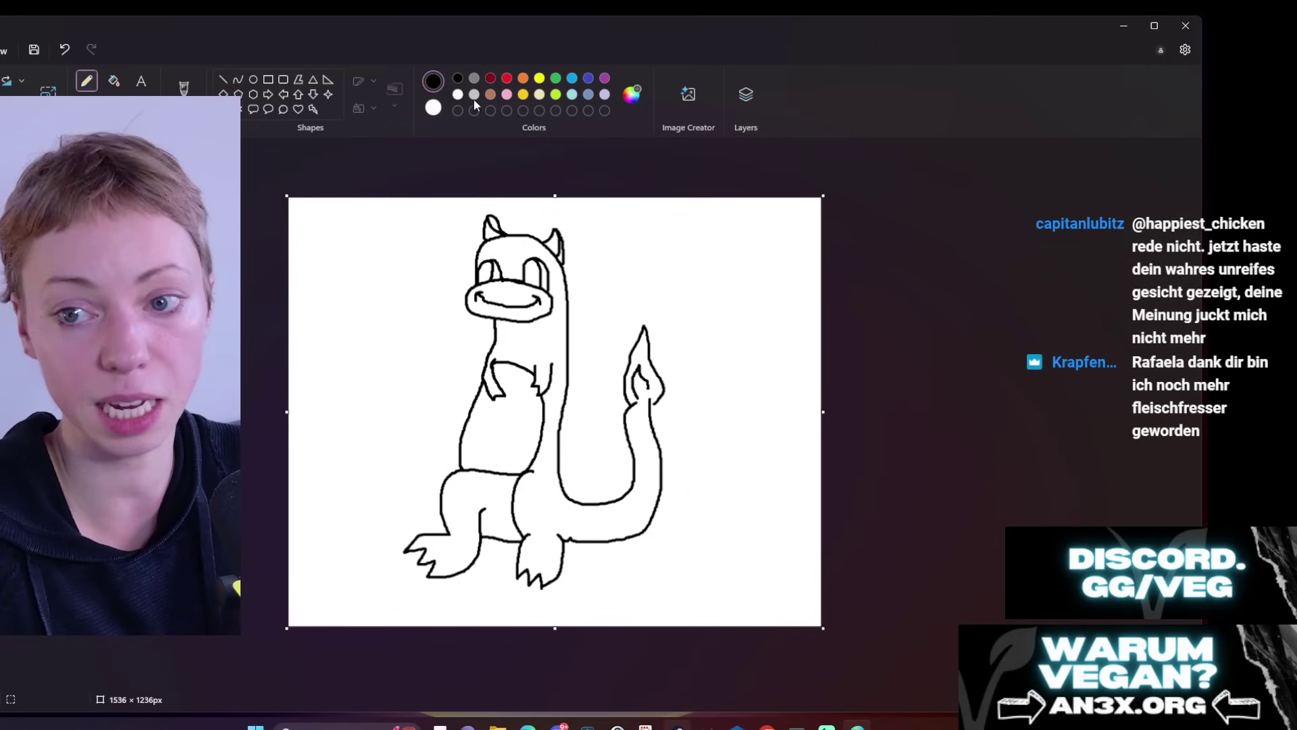
click(522, 80)
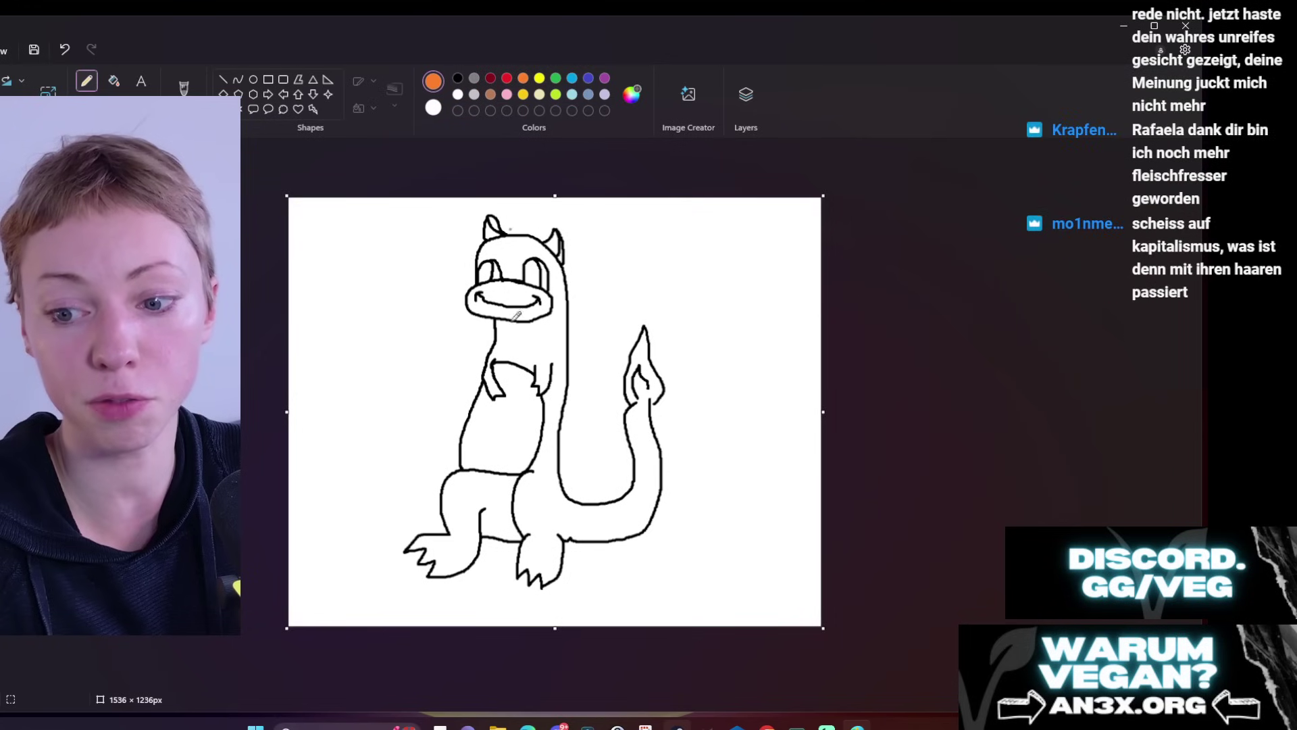
click(120, 82)
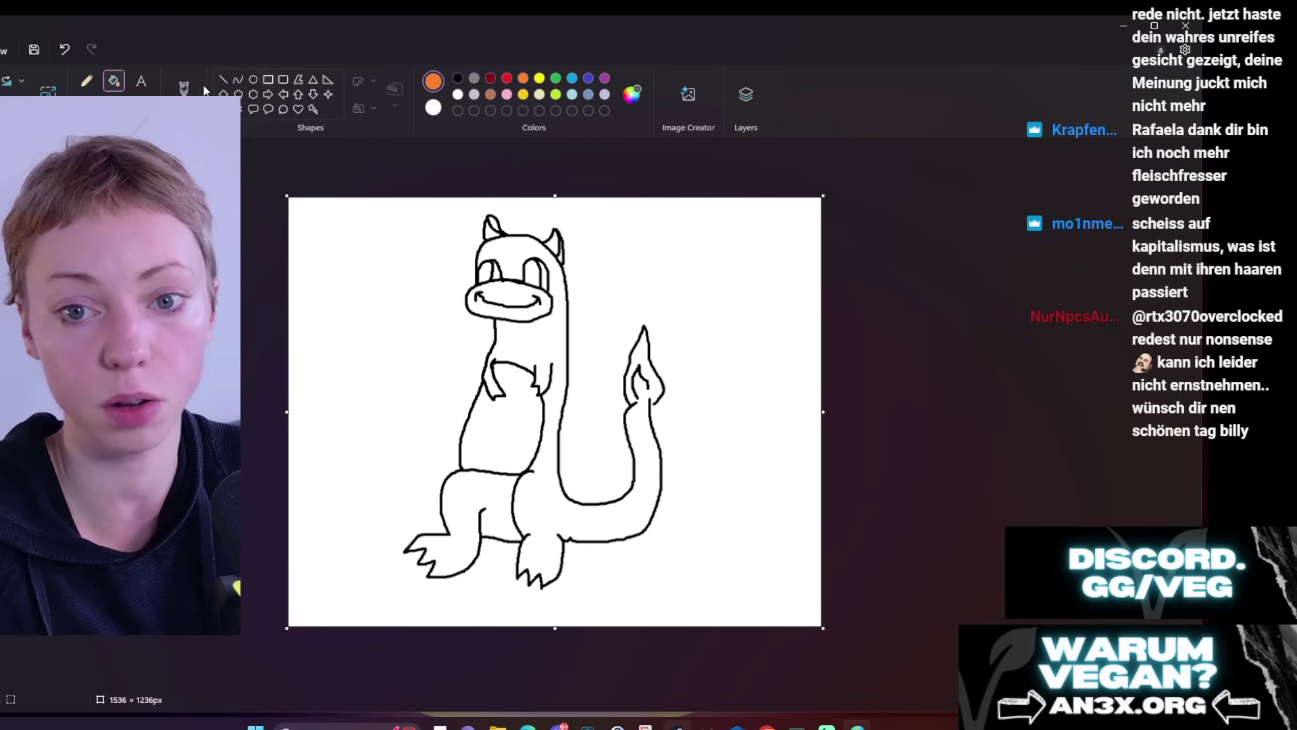
click(85, 81)
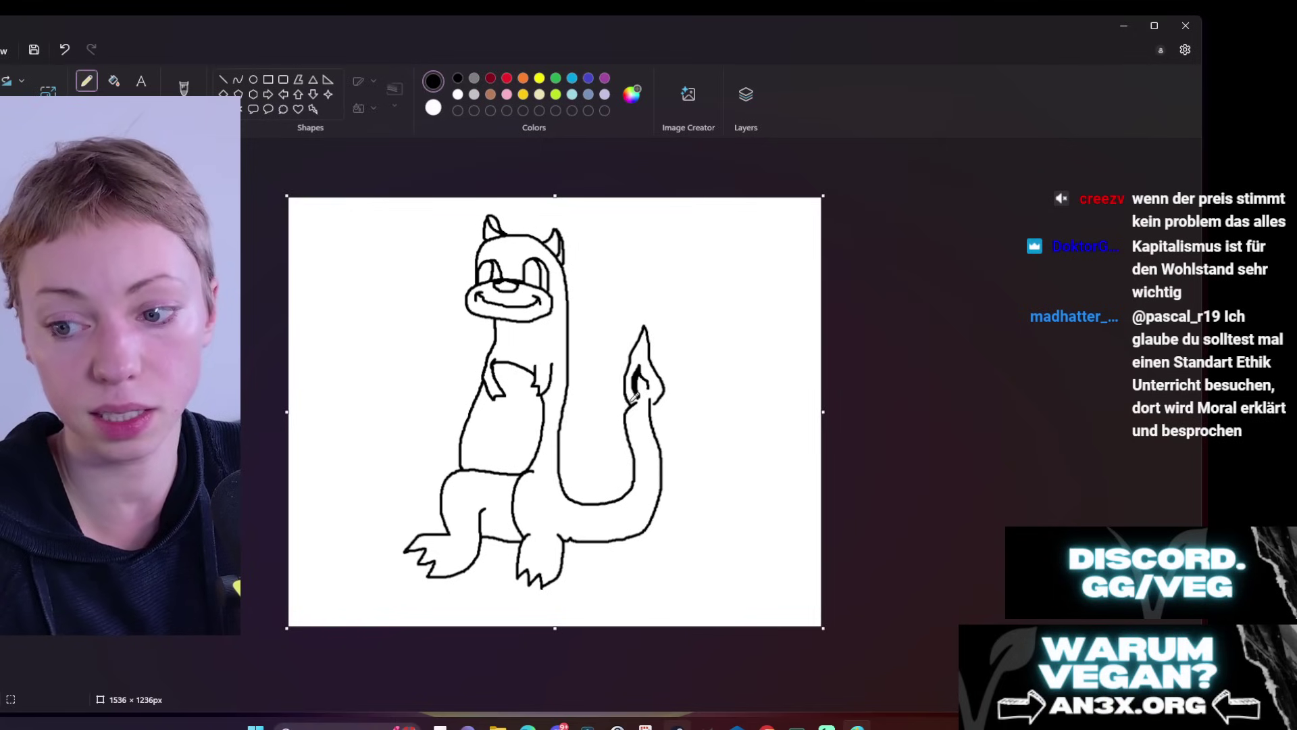
drag(633, 396, 629, 403)
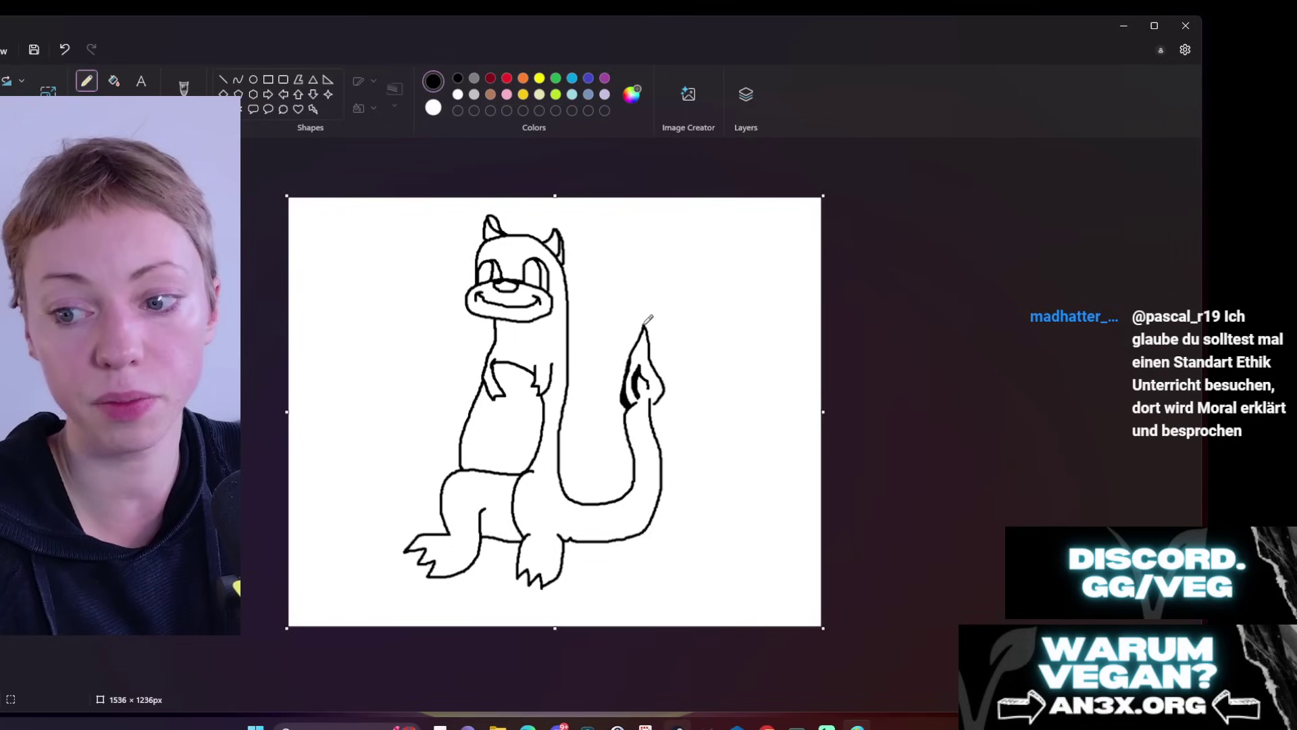
drag(643, 325, 639, 324)
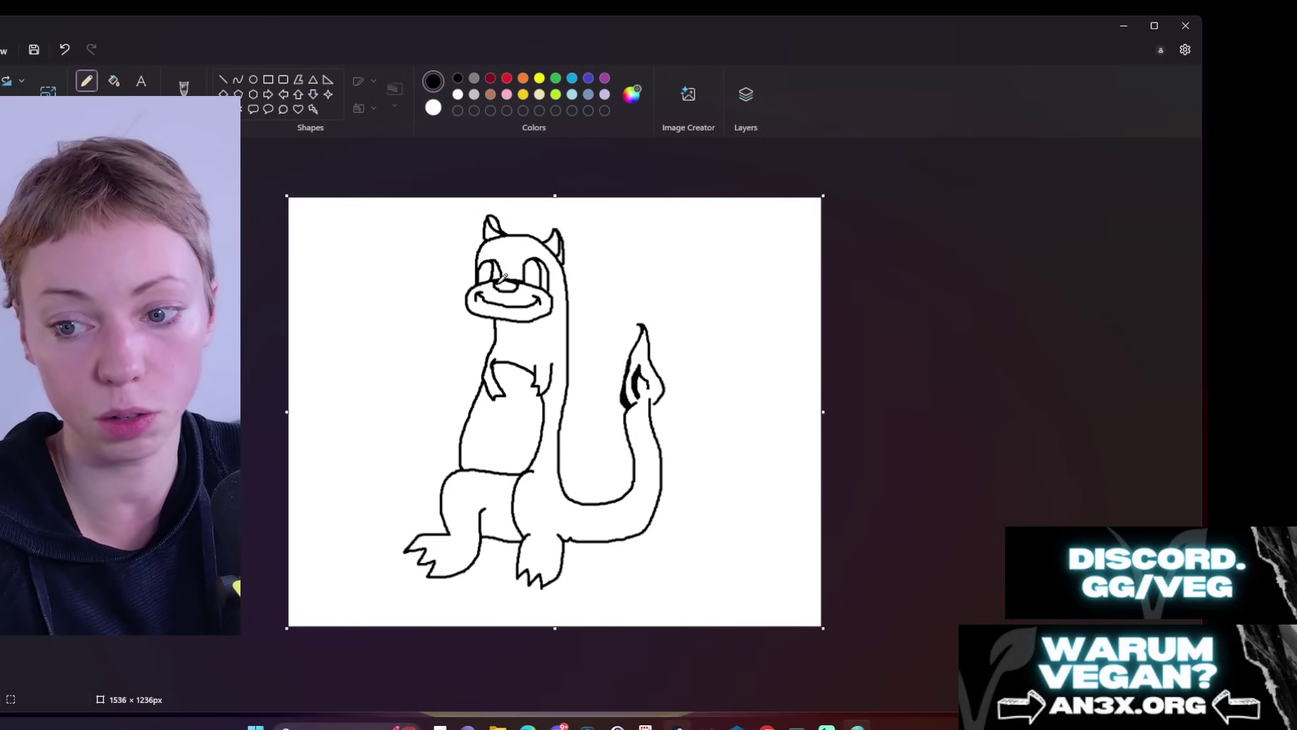
Step: Fill the creature's outer leg with orange, and undo the fill tried on the rest of the body
click(523, 77)
click(114, 81)
click(514, 475)
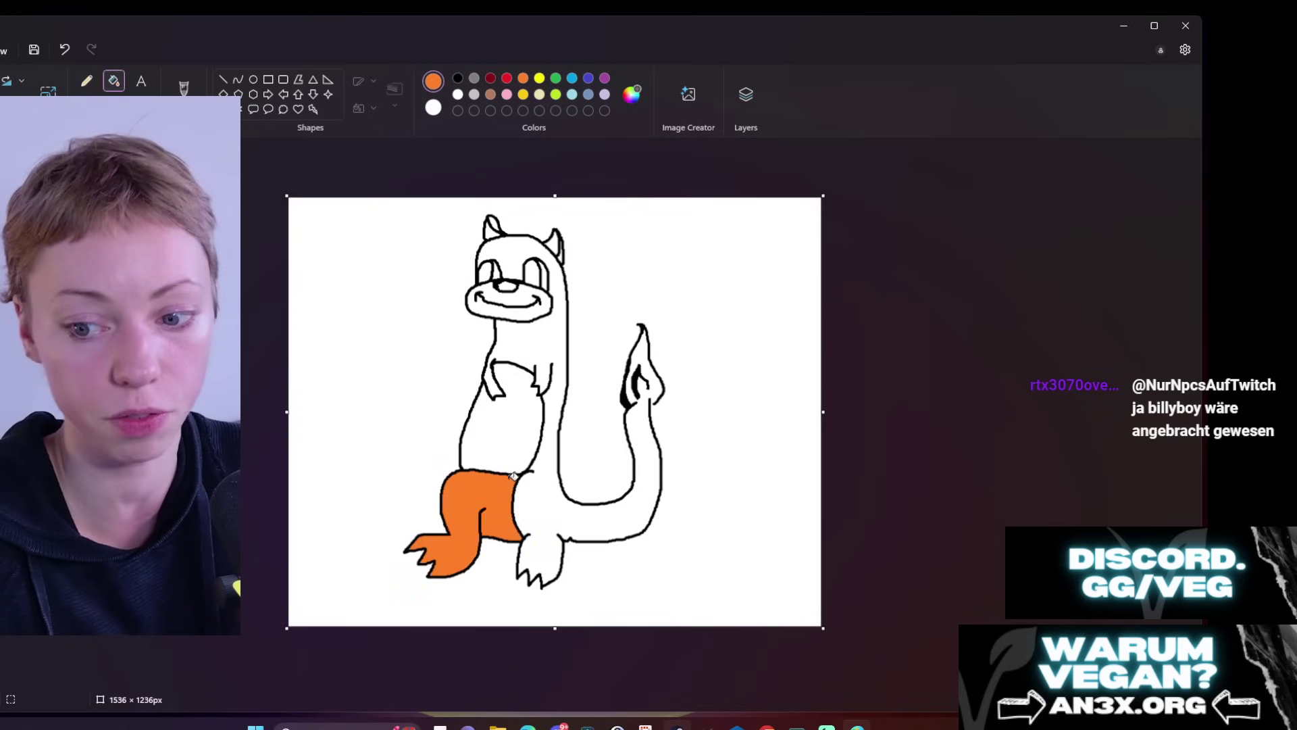
click(546, 473)
key(ctrl+z)
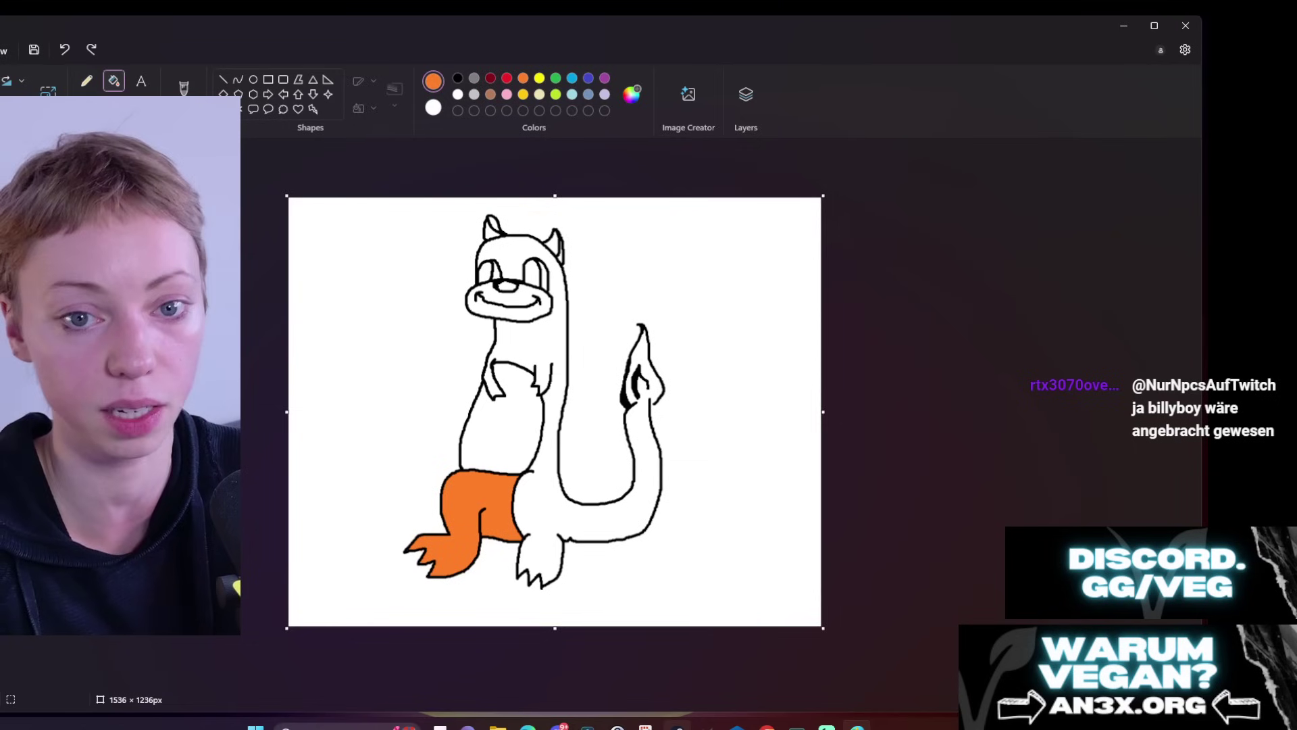
Step: Close the gap in the tail flame's lower outline with the pencil in black
click(86, 81)
click(457, 78)
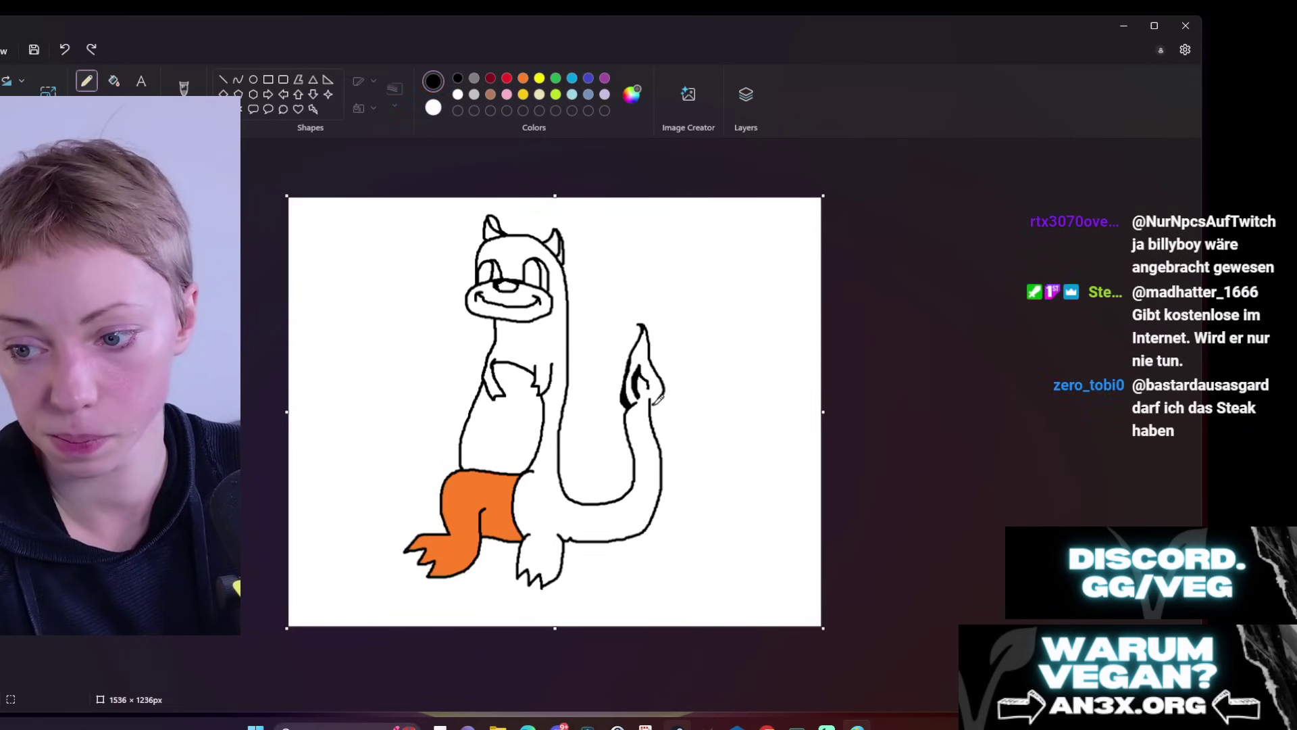
click(655, 399)
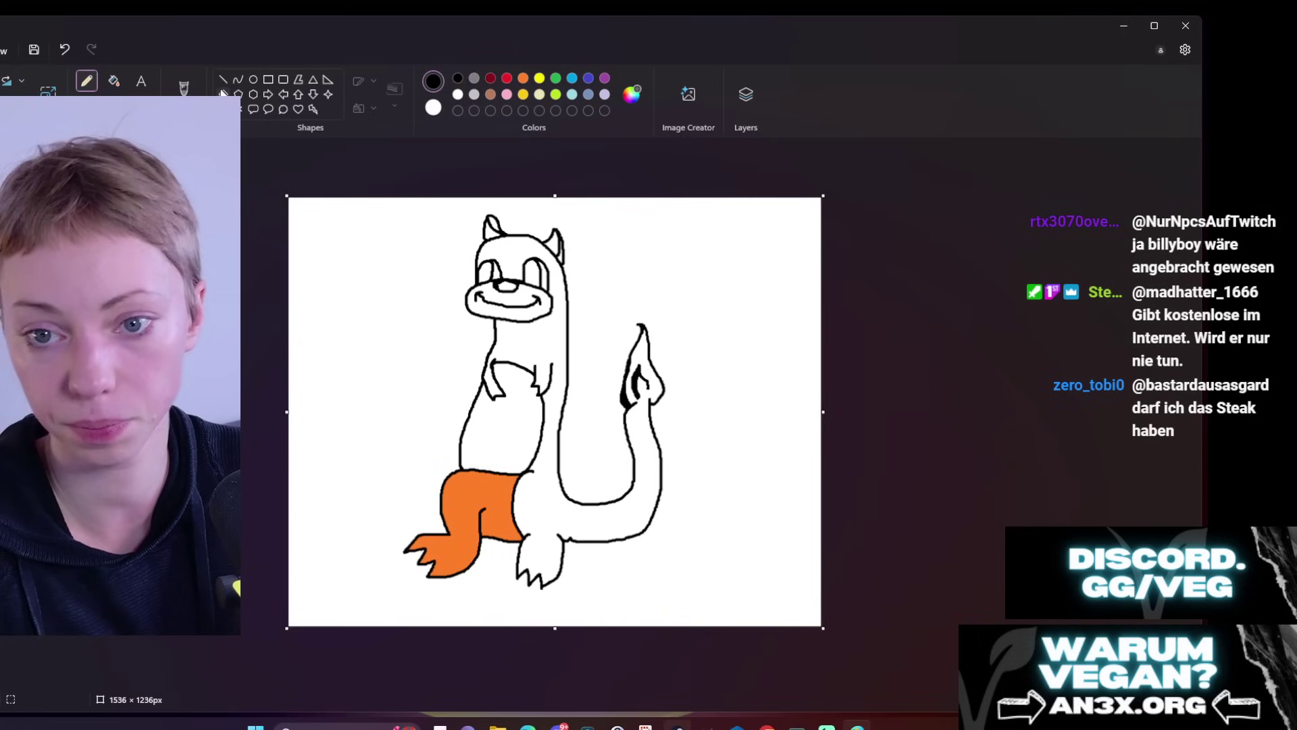
Step: Fill the creature's head, body, tail and muzzle with orange, and its nose and belly patch with light yellow
click(523, 77)
click(113, 81)
click(533, 347)
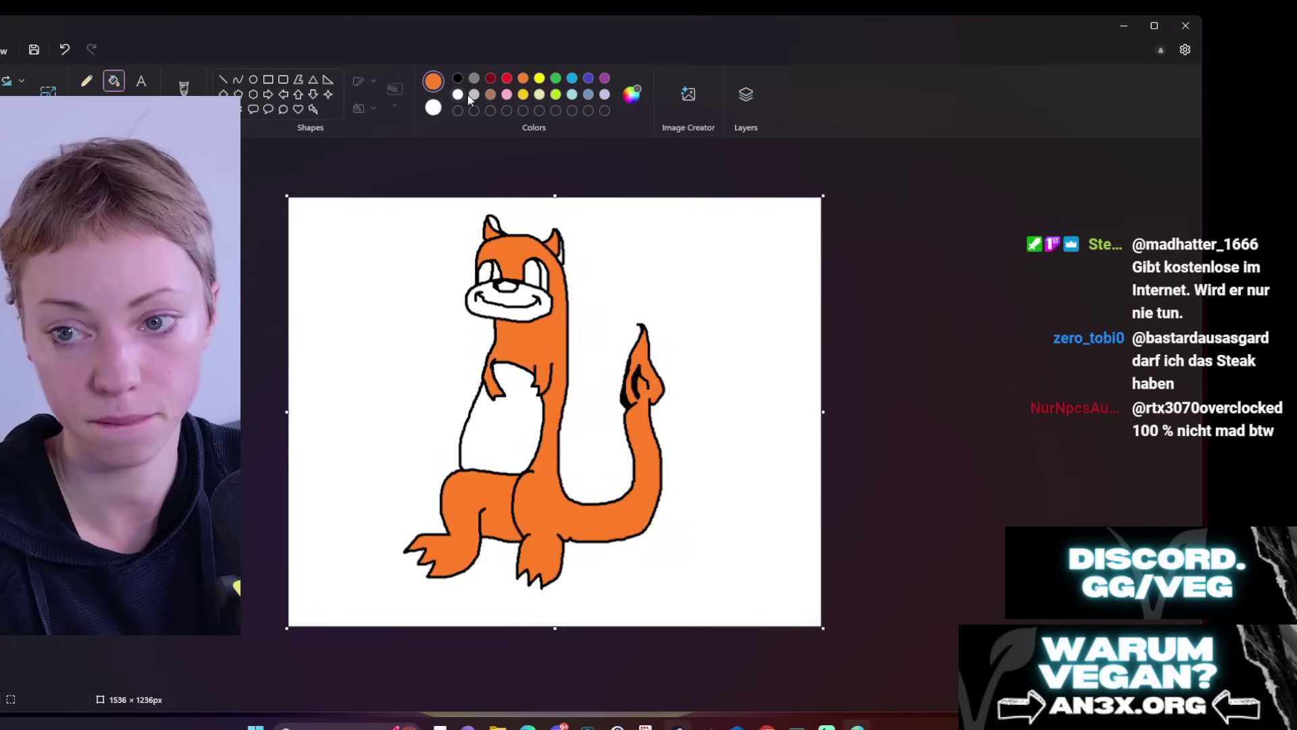
click(505, 298)
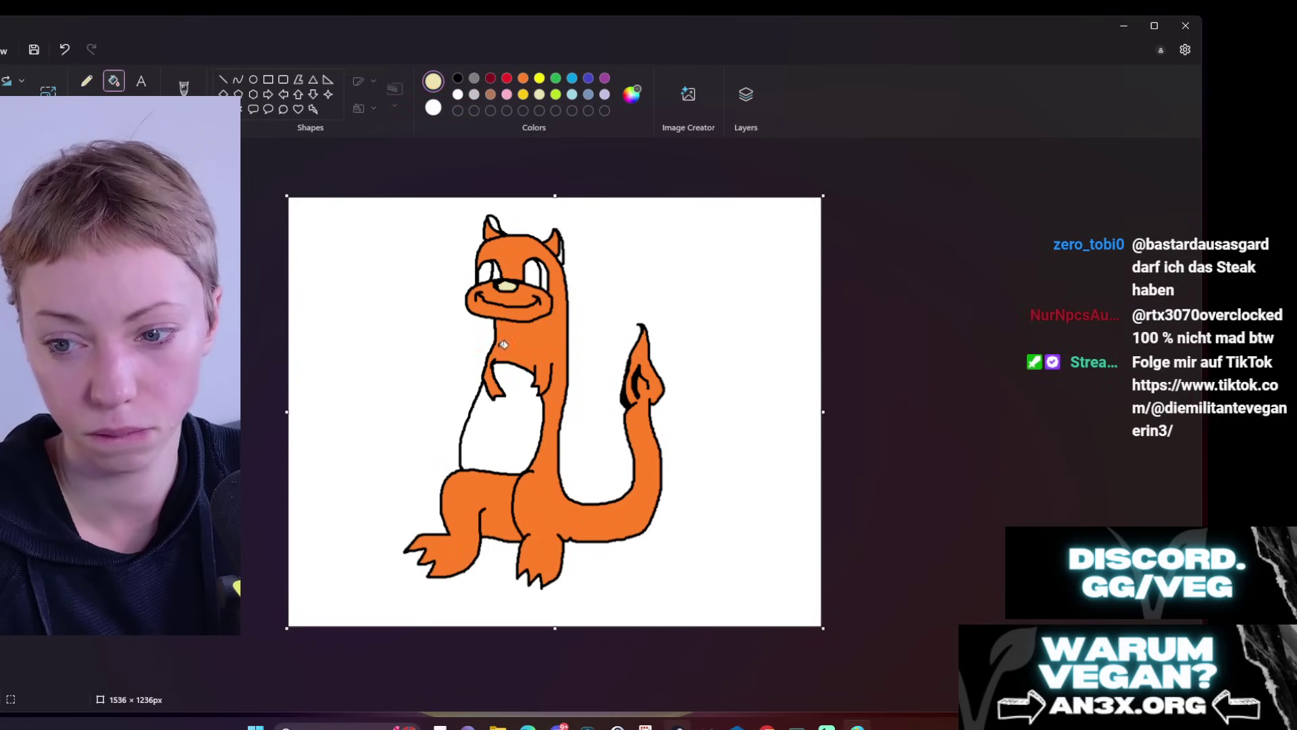
click(504, 401)
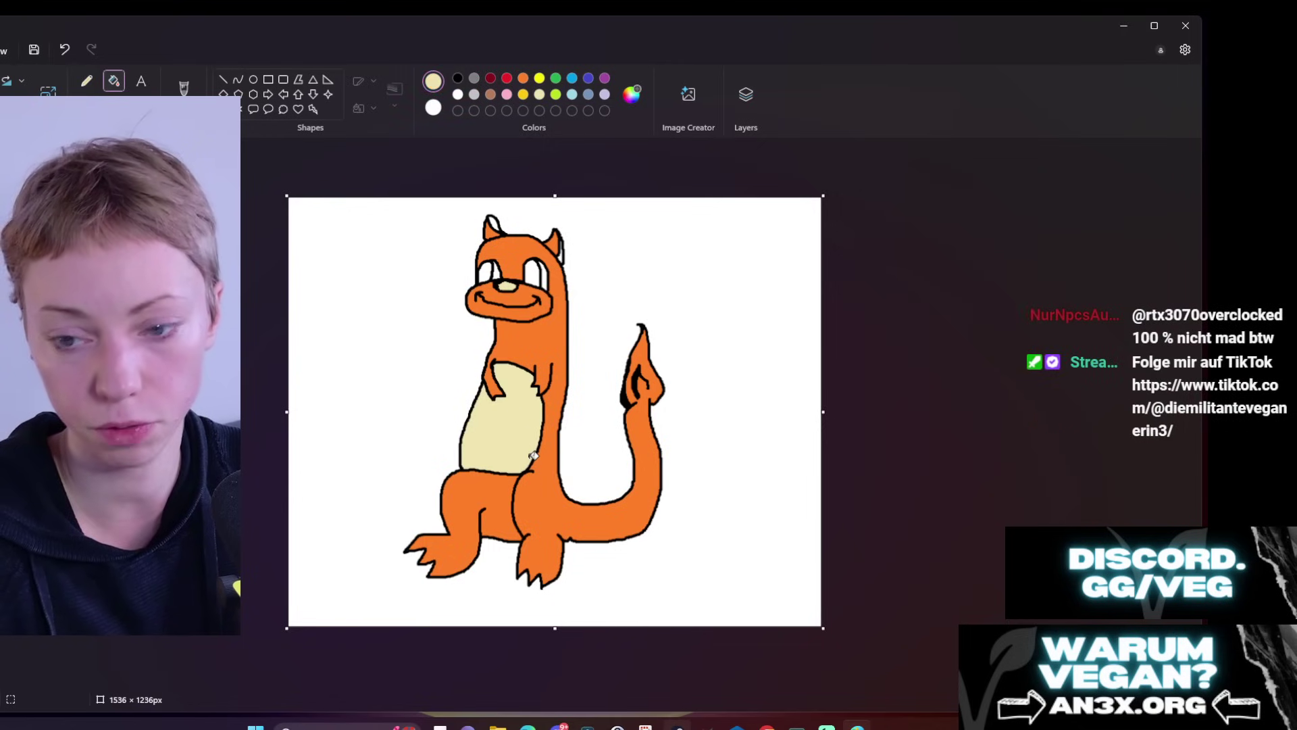
Step: Colour the inner part of the tail flame red with pencil strokes up to its tip
click(491, 79)
click(86, 81)
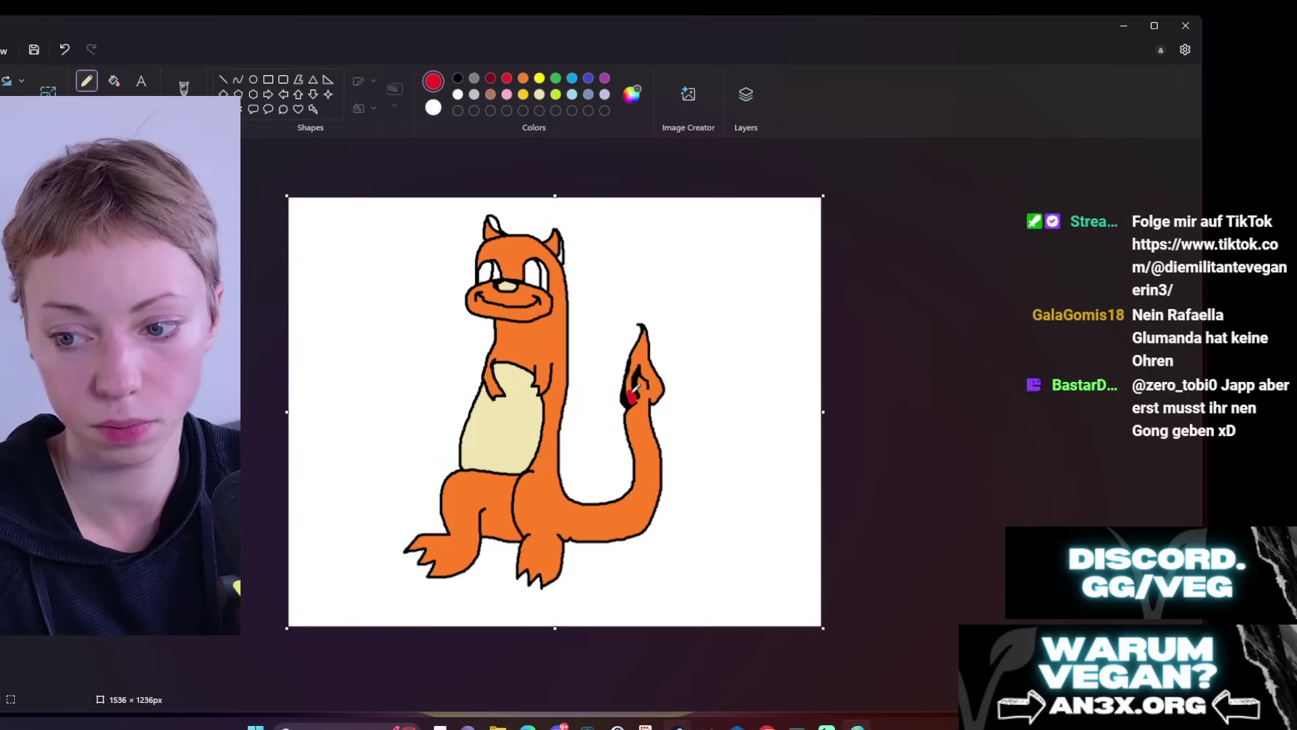
drag(637, 376, 638, 368)
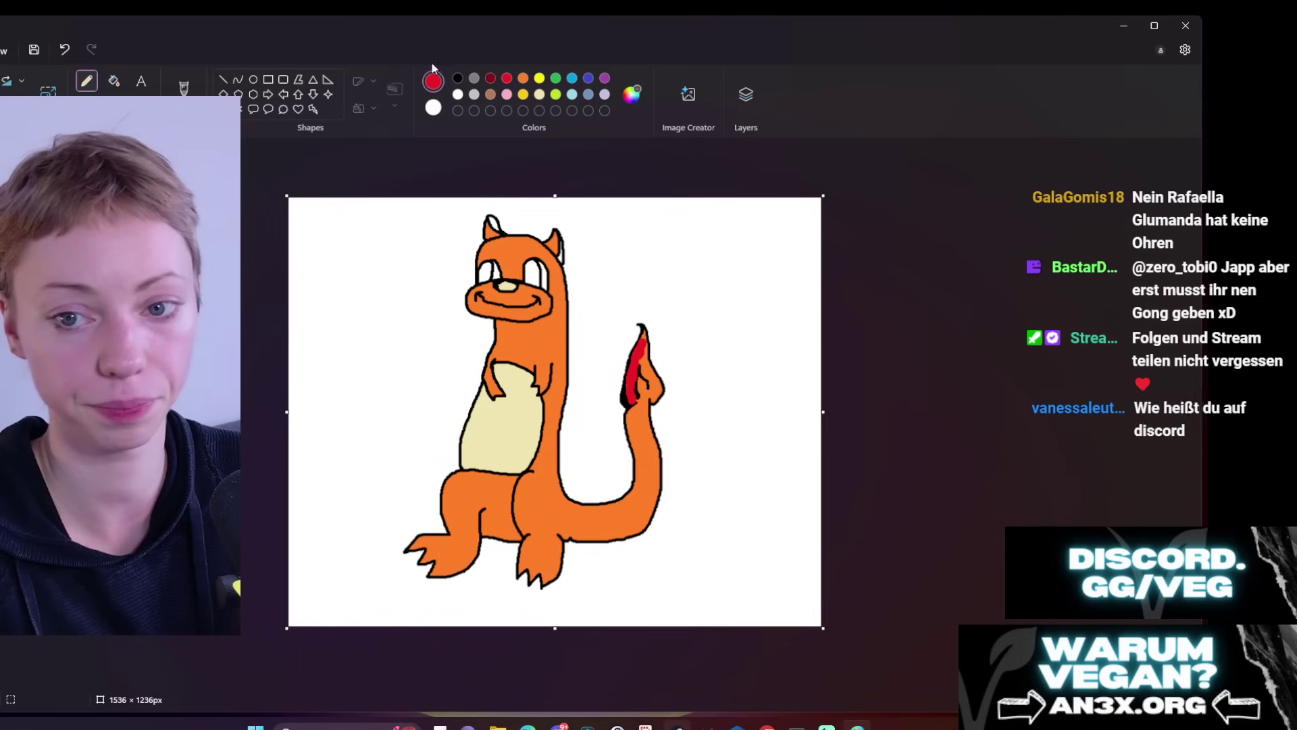
Step: Fill the irises of both eyes with blue
click(571, 77)
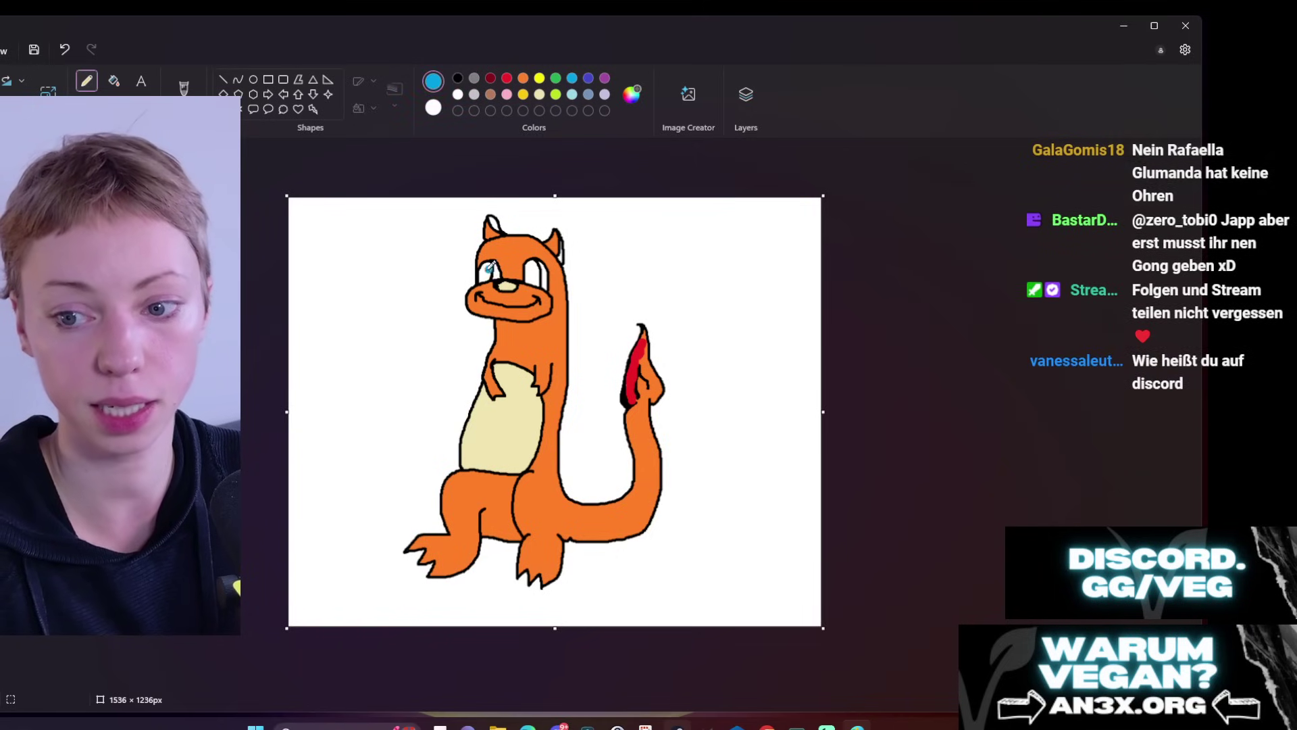
click(113, 81)
click(484, 269)
click(534, 274)
Step: Add a white highlight at the top of each blue iris with the pencil
click(458, 94)
click(85, 80)
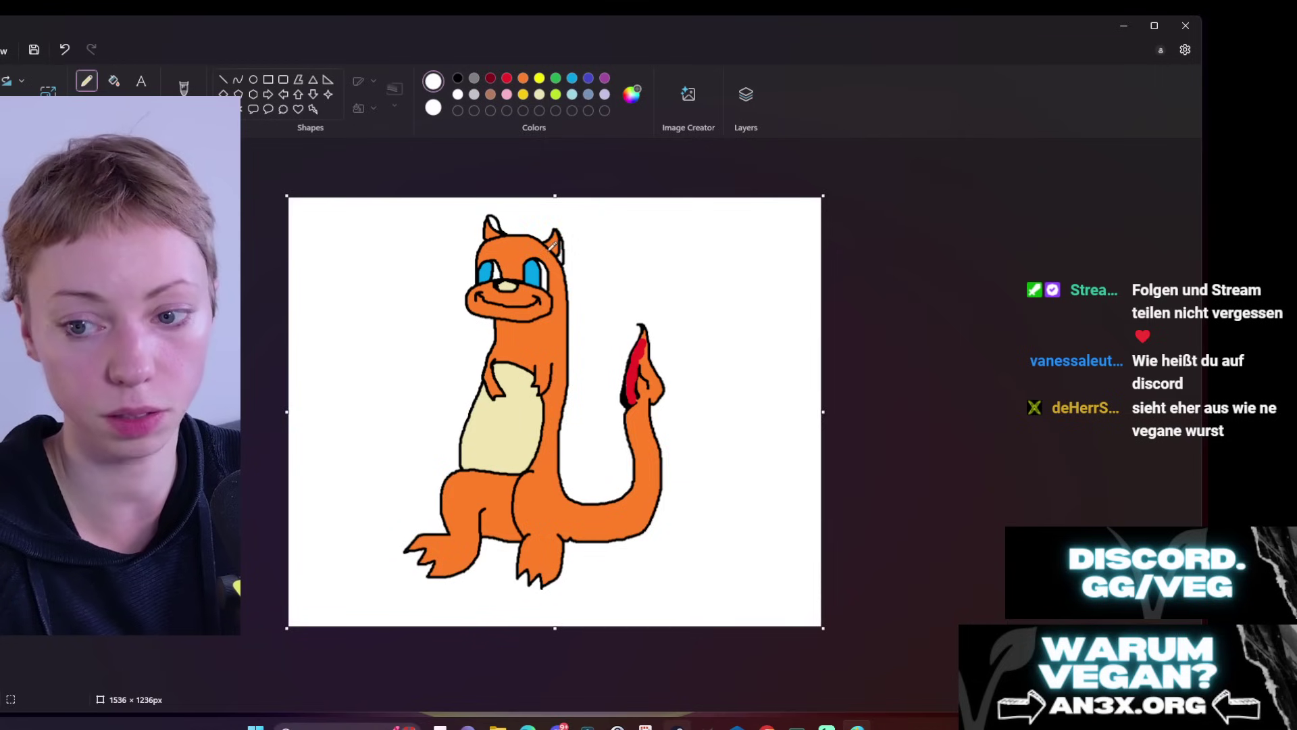
click(486, 265)
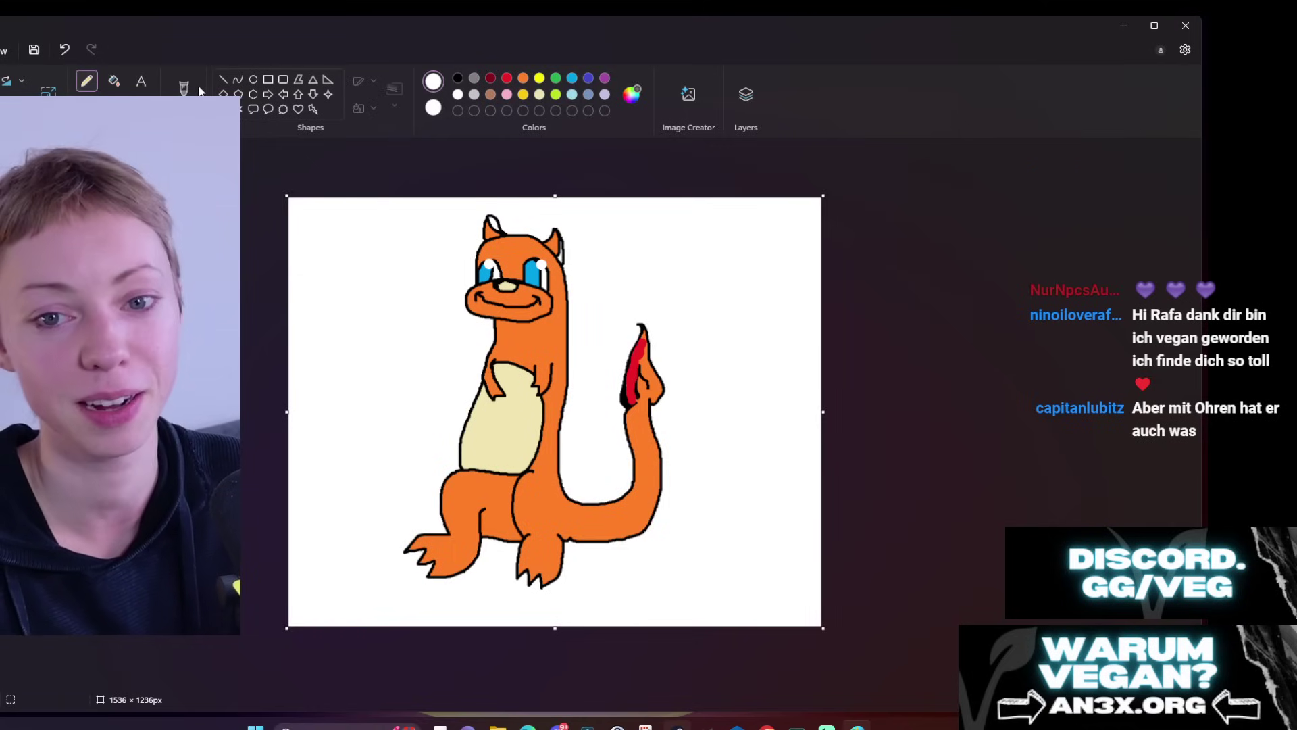
Step: Switch the pencil colour to black
click(459, 78)
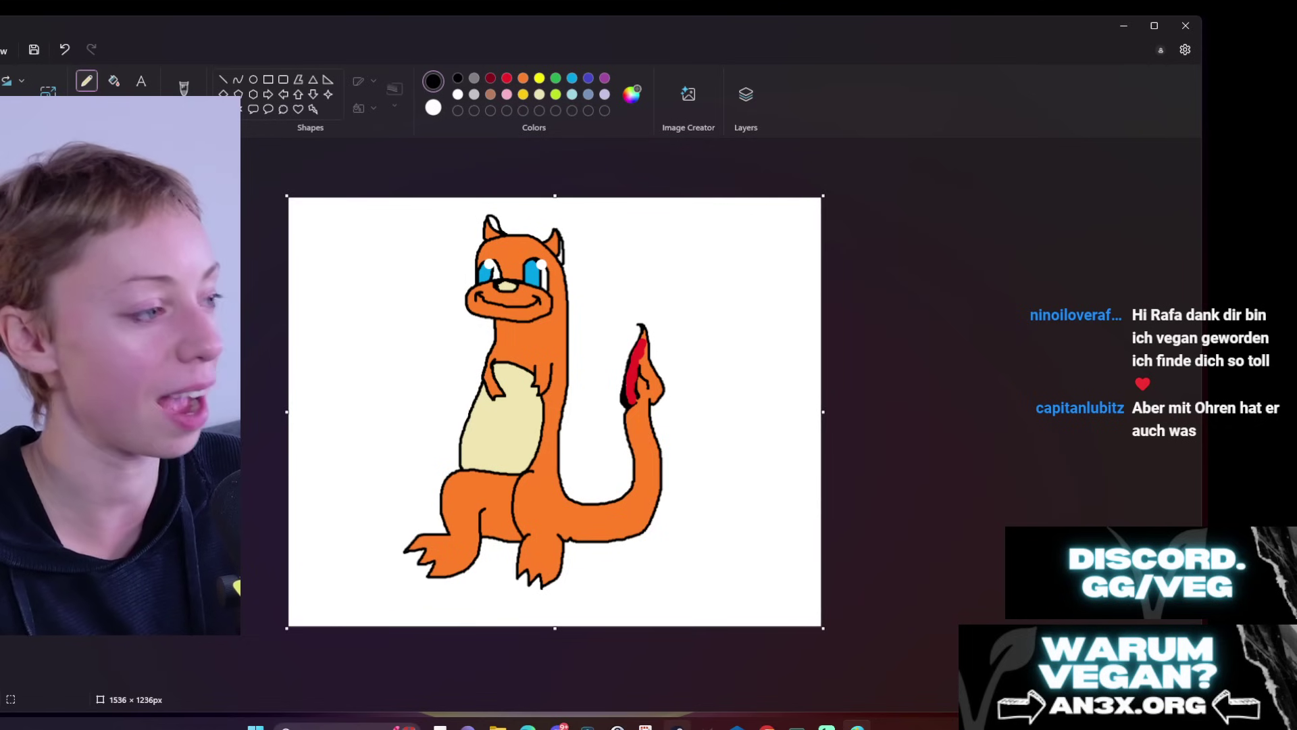